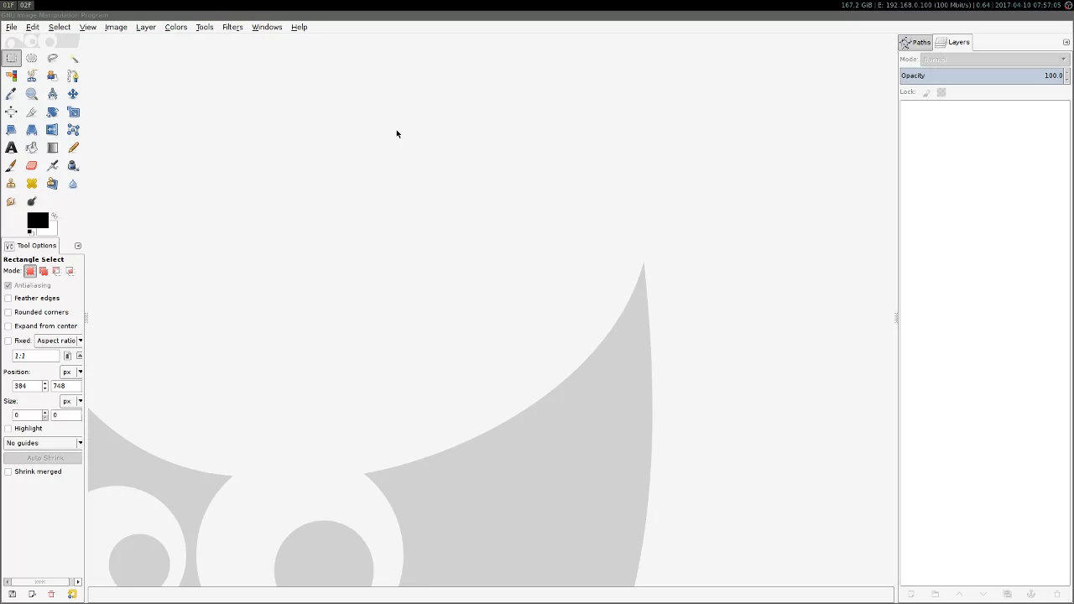
Open the recently used image tribbles.xcf.
{"action": "left_click", "coordinate": [10, 28]}
{"action": "mouse_move", "coordinate": [61, 100]}
{"action": "left_click", "coordinate": [193, 99]}
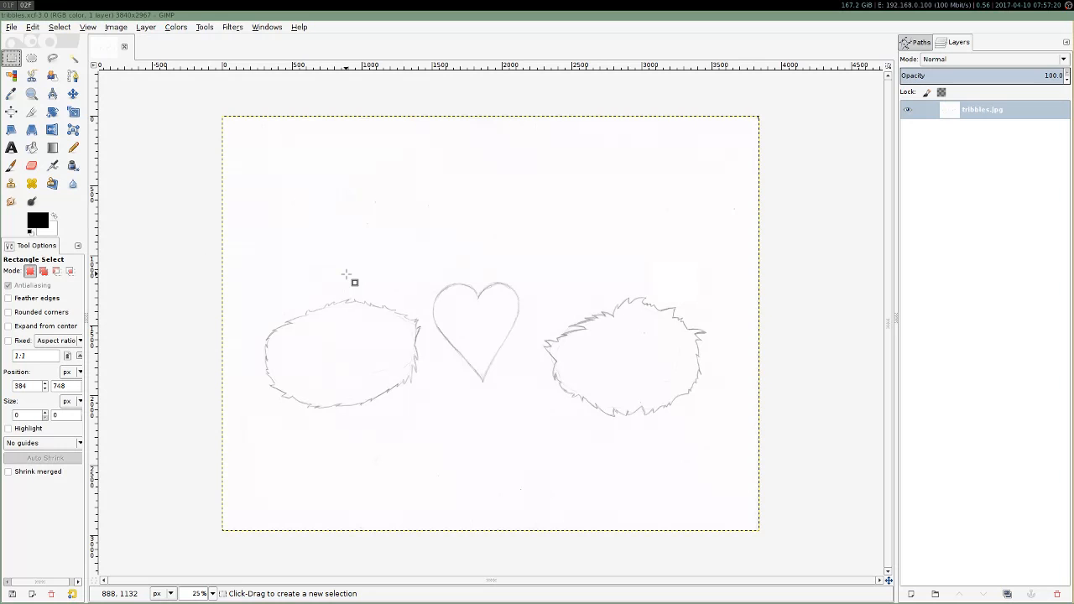
Start a path with the Paths tool on the upper-left edge of the right furry outline, tracing and bending around the first long tuft.
{"action": "key", "text": "plus"}
{"action": "key", "text": "plus"}
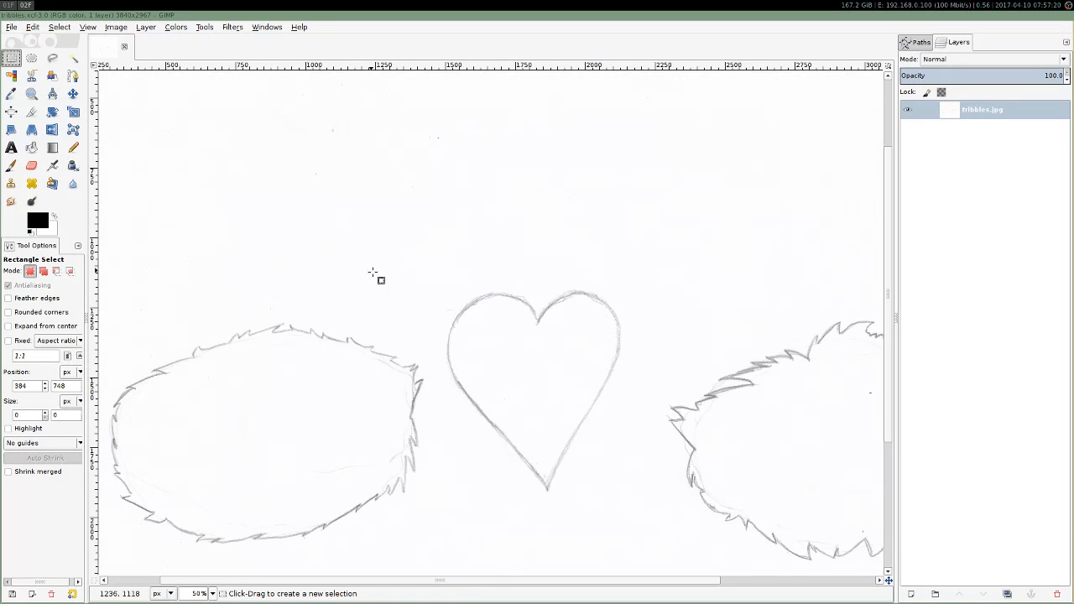
{"action": "left_click_drag", "start_coordinate": [498, 584], "coordinate": [688, 578]}
{"action": "scroll", "coordinate": [491, 369], "scroll_direction": "down", "scroll_amount": 3}
{"action": "scroll", "coordinate": [491, 372], "scroll_direction": "up", "scroll_amount": 3}
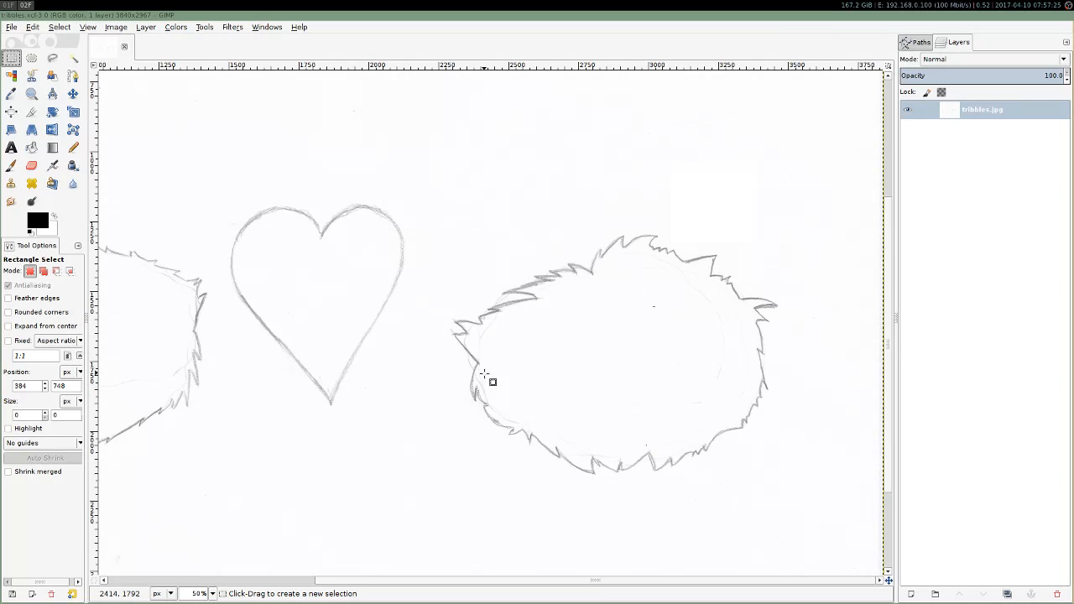
{"action": "left_click", "coordinate": [73, 76]}
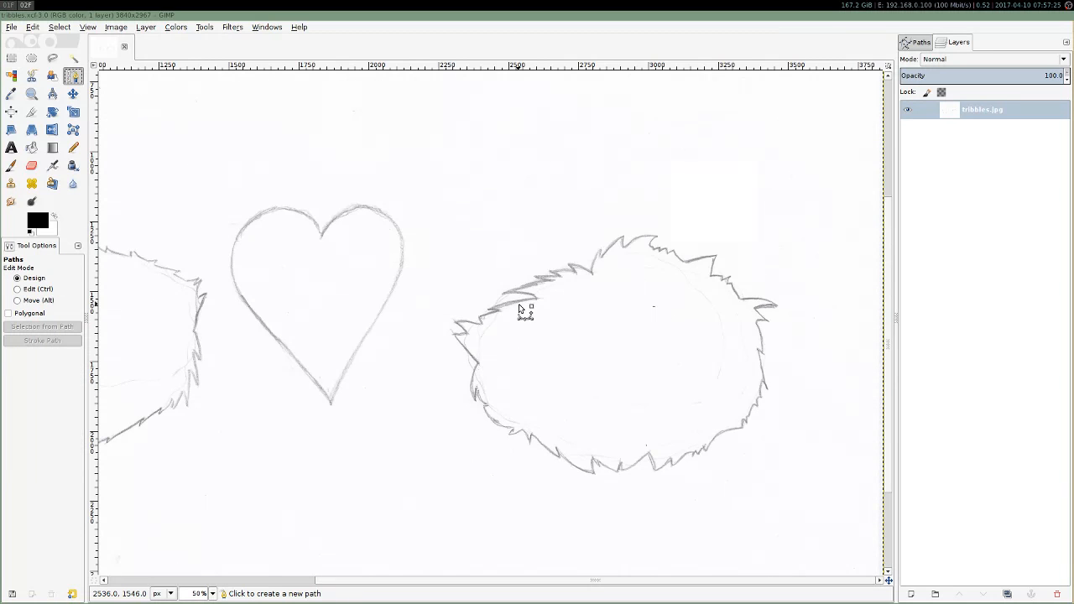
{"action": "scroll", "coordinate": [520, 306], "scroll_direction": "up", "scroll_amount": 4}
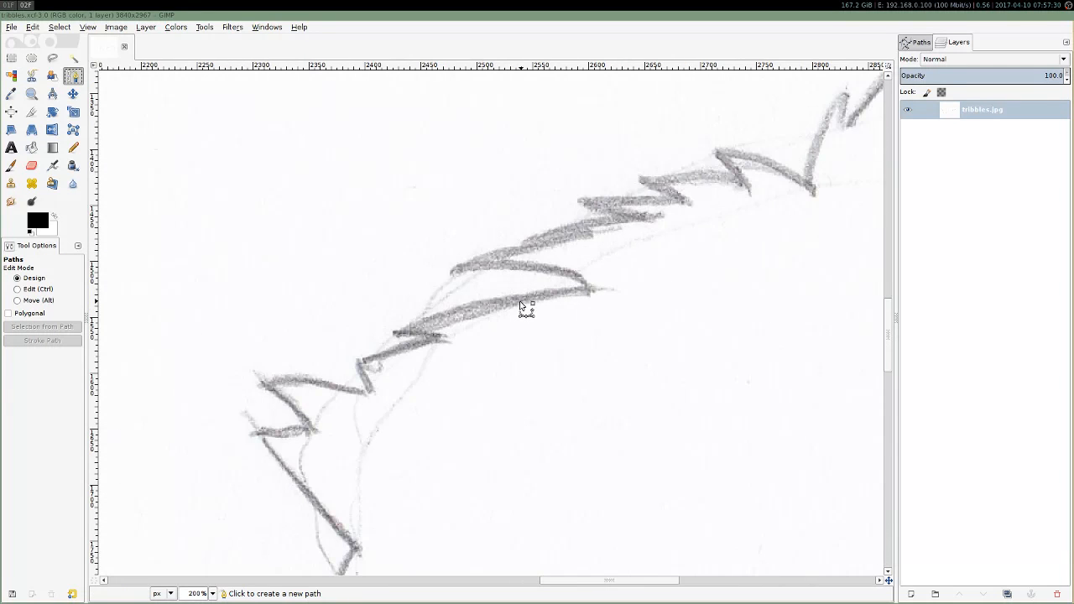
{"action": "scroll", "coordinate": [520, 307], "scroll_direction": "down", "scroll_amount": 1}
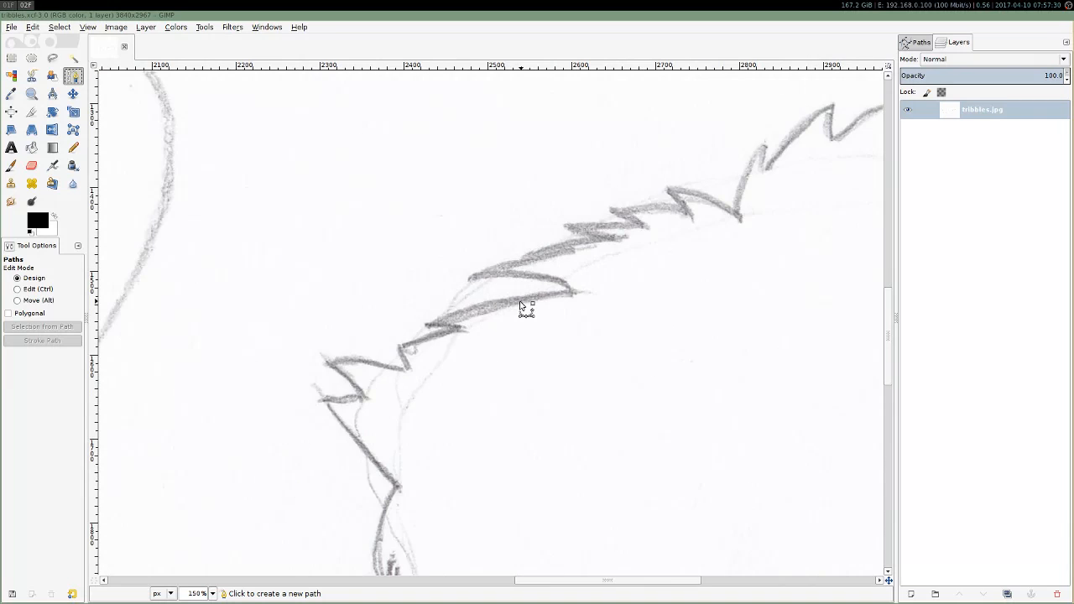
{"action": "left_click", "coordinate": [573, 297]}
{"action": "left_click", "coordinate": [561, 279]}
{"action": "left_click", "coordinate": [508, 271]}
{"action": "left_click", "coordinate": [579, 250]}
{"action": "left_click_drag", "start_coordinate": [579, 249], "coordinate": [549, 258]}
Continue the path around the small overlapping tufts up the edge, inserting mid-segment anchors that follow the pencil line.
{"action": "left_click", "coordinate": [571, 247]}
{"action": "left_click", "coordinate": [623, 240]}
{"action": "left_click", "coordinate": [596, 243], "text": "ctrl"}
{"action": "left_click", "coordinate": [595, 230]}
{"action": "left_click", "coordinate": [653, 232]}
{"action": "left_click", "coordinate": [628, 230], "text": "ctrl"}
{"action": "left_click", "coordinate": [631, 215]}
Trace the third small tuft and the slope running down into the deep notch, with an extra anchor on each segment.
{"action": "left_click", "coordinate": [696, 225]}
{"action": "left_click", "coordinate": [680, 194]}
{"action": "left_click", "coordinate": [692, 210], "text": "ctrl"}
{"action": "left_click", "coordinate": [742, 225]}
{"action": "left_click", "coordinate": [714, 204], "text": "ctrl"}
Trace the tall narrow spike and the rising slope to the peak, inserting anchors to follow their curves.
{"action": "left_click", "coordinate": [758, 157]}
{"action": "left_click", "coordinate": [745, 189], "text": "ctrl"}
{"action": "left_click", "coordinate": [761, 178]}
{"action": "left_click", "coordinate": [827, 113]}
{"action": "left_click", "coordinate": [796, 139], "text": "ctrl"}
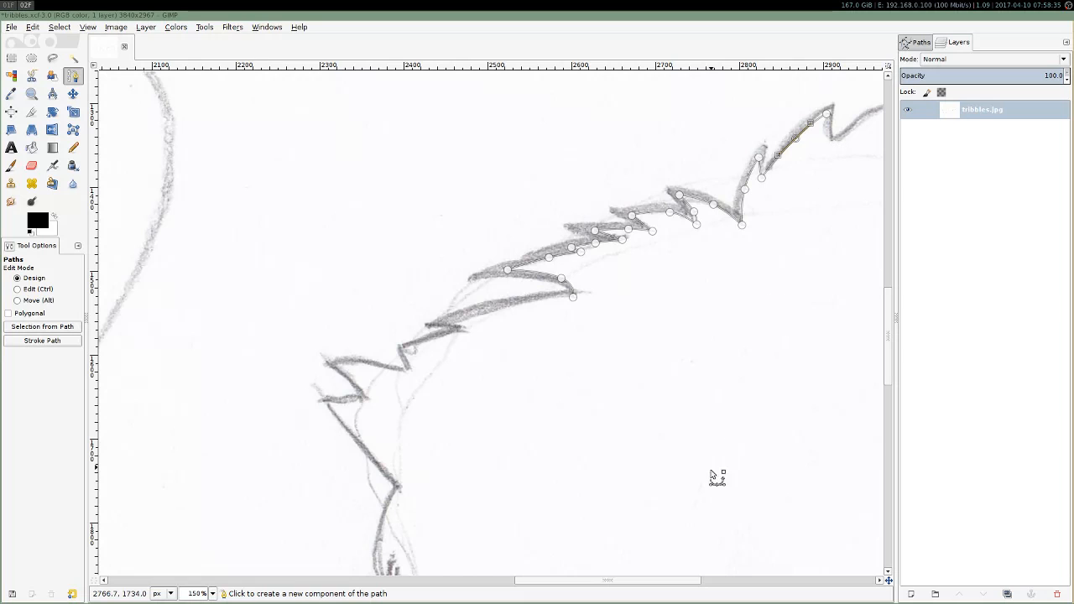
Extend the path from the peak down into the notch and bow that segment with an inserted anchor.
{"action": "left_click_drag", "start_coordinate": [654, 581], "coordinate": [696, 579]}
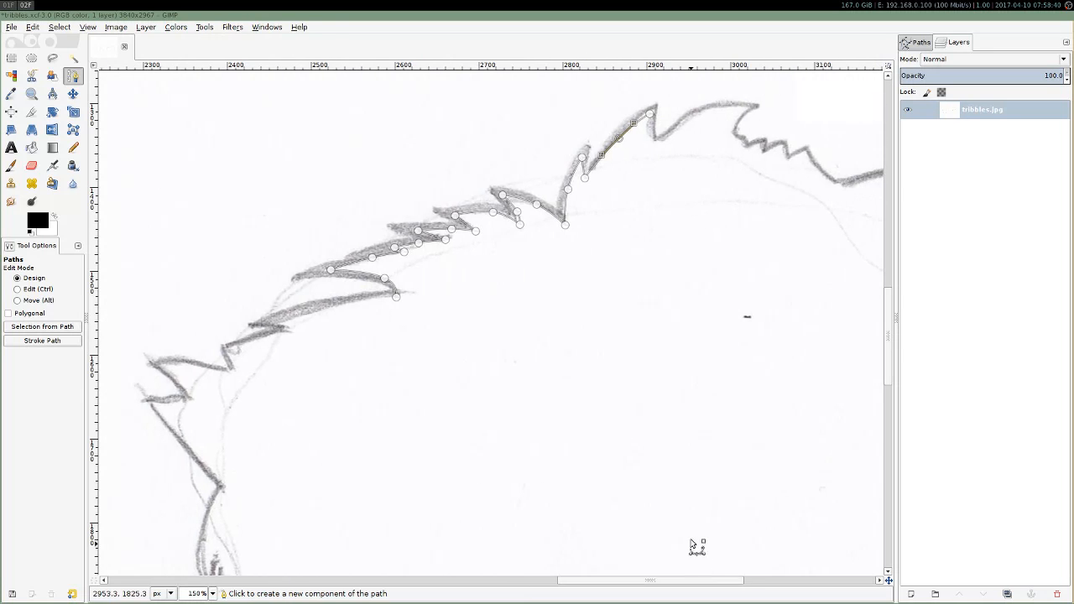
{"action": "scroll", "coordinate": [677, 367], "scroll_direction": "up", "scroll_amount": 3}
{"action": "left_click", "coordinate": [654, 271]}
{"action": "key", "text": "BackSpace"}
{"action": "left_click", "coordinate": [649, 240]}
{"action": "left_click", "coordinate": [654, 272]}
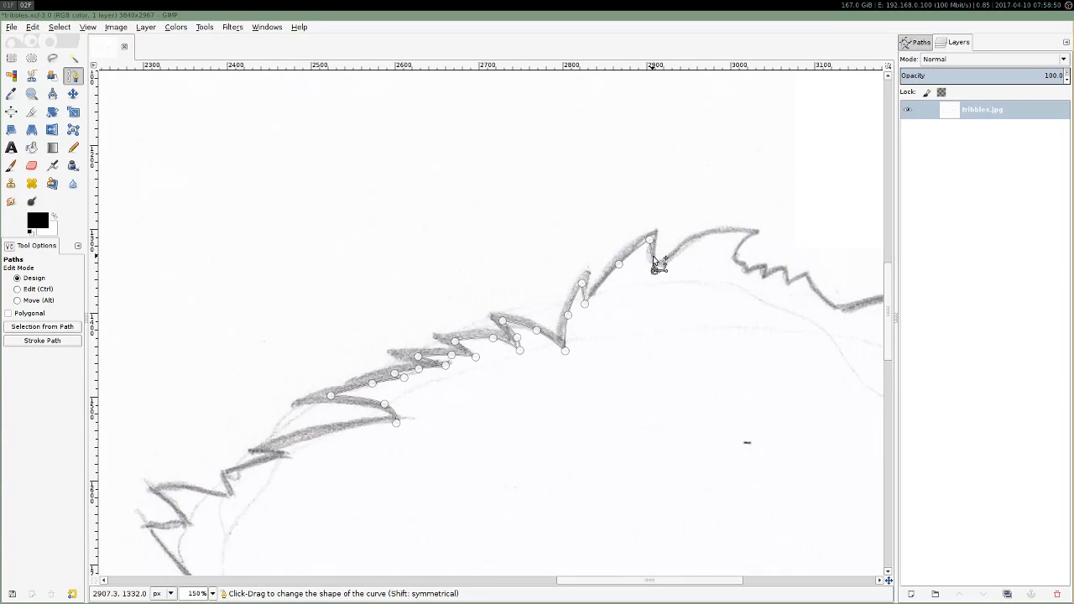
{"action": "key", "text": "ctrl"}
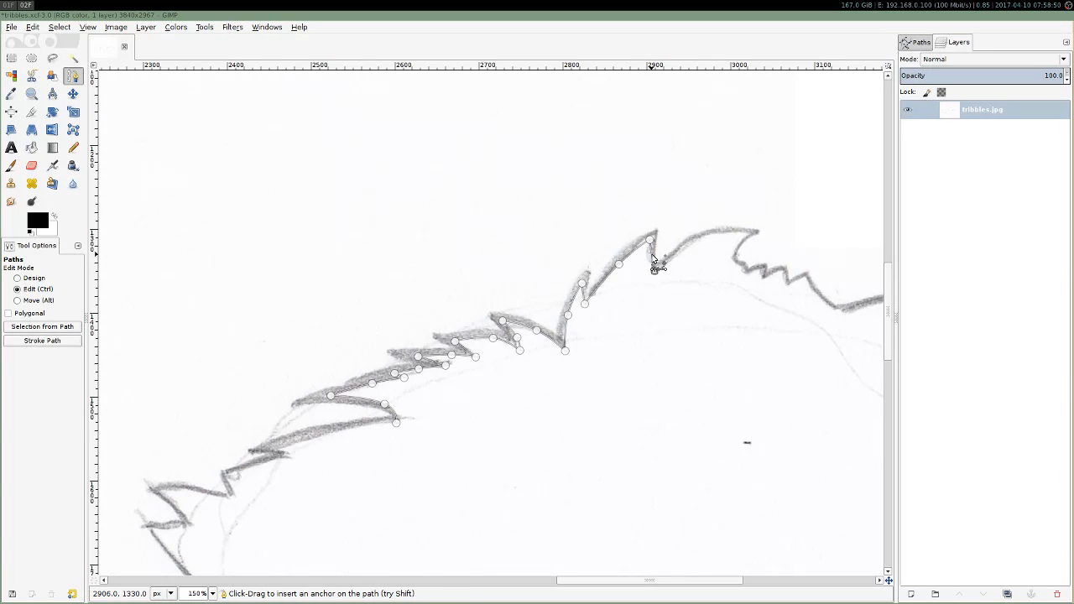
{"action": "left_click_drag", "start_coordinate": [652, 255], "coordinate": [648, 256]}
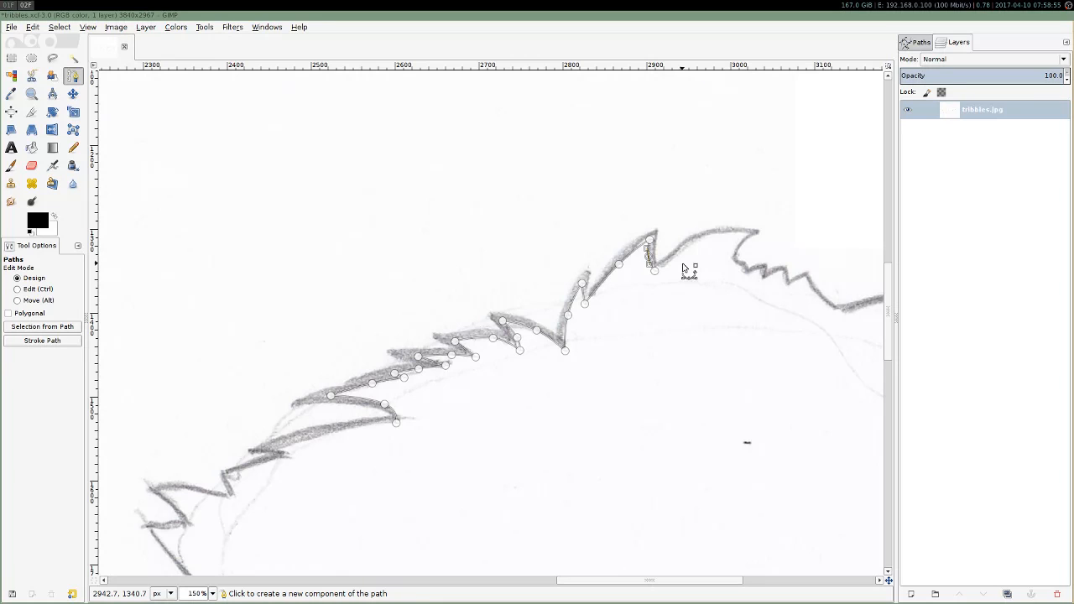
{"action": "left_click", "coordinate": [654, 270]}
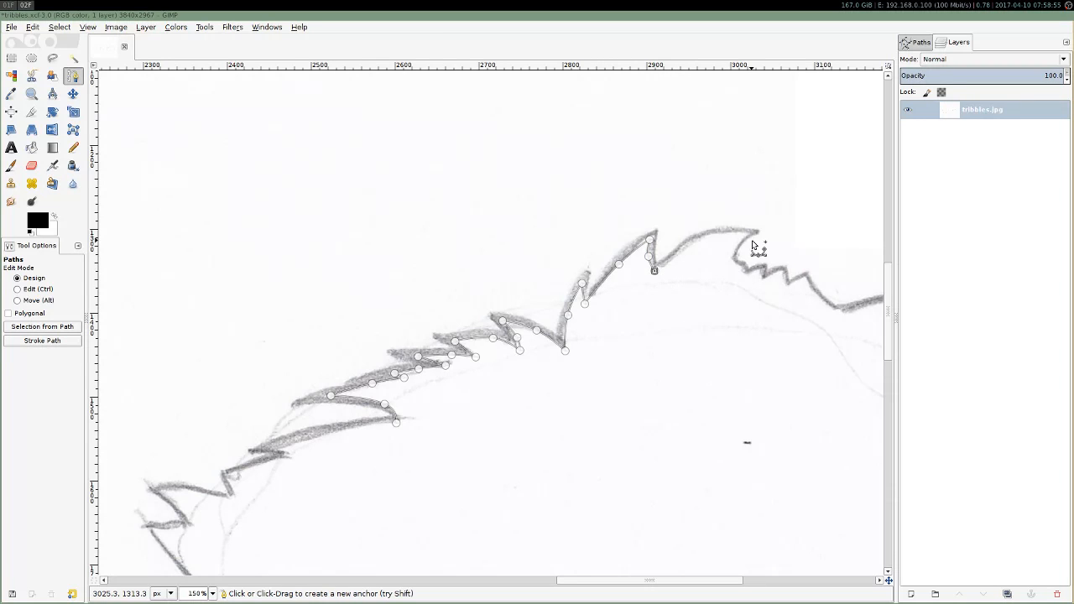
Trace the broad rounded tuft at the outline's top and its hooked underside with curved segments.
{"action": "left_click", "coordinate": [747, 236]}
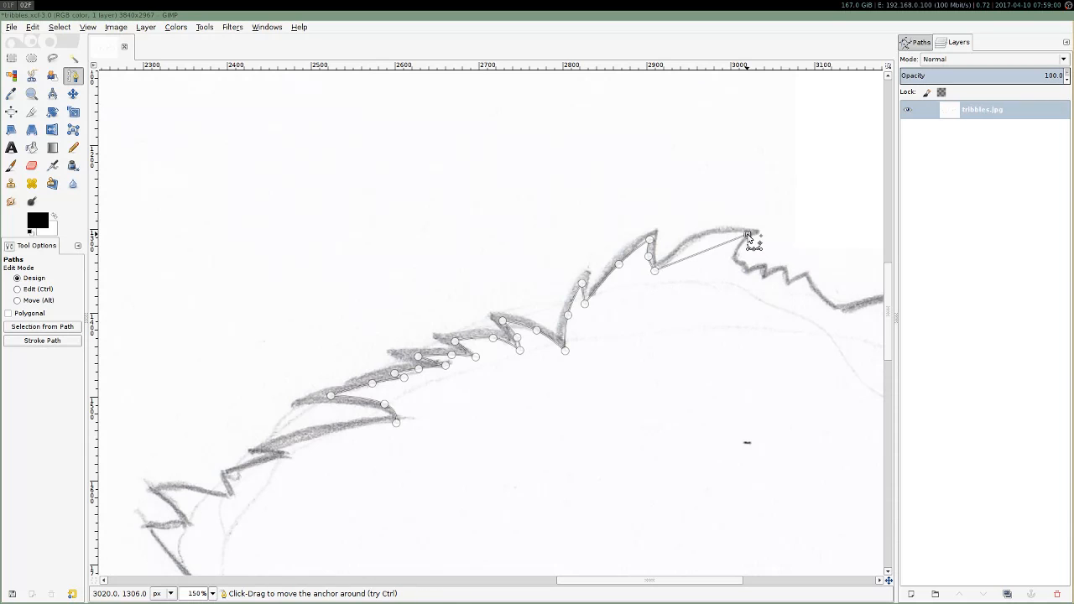
{"action": "mouse_move", "coordinate": [711, 248]}
{"action": "left_mouse_down", "text": "ctrl"}
{"action": "mouse_move", "coordinate": [711, 234]}
{"action": "mouse_move", "coordinate": [676, 263]}
{"action": "mouse_move", "coordinate": [702, 236]}
{"action": "left_mouse_up", "text": "ctrl"}
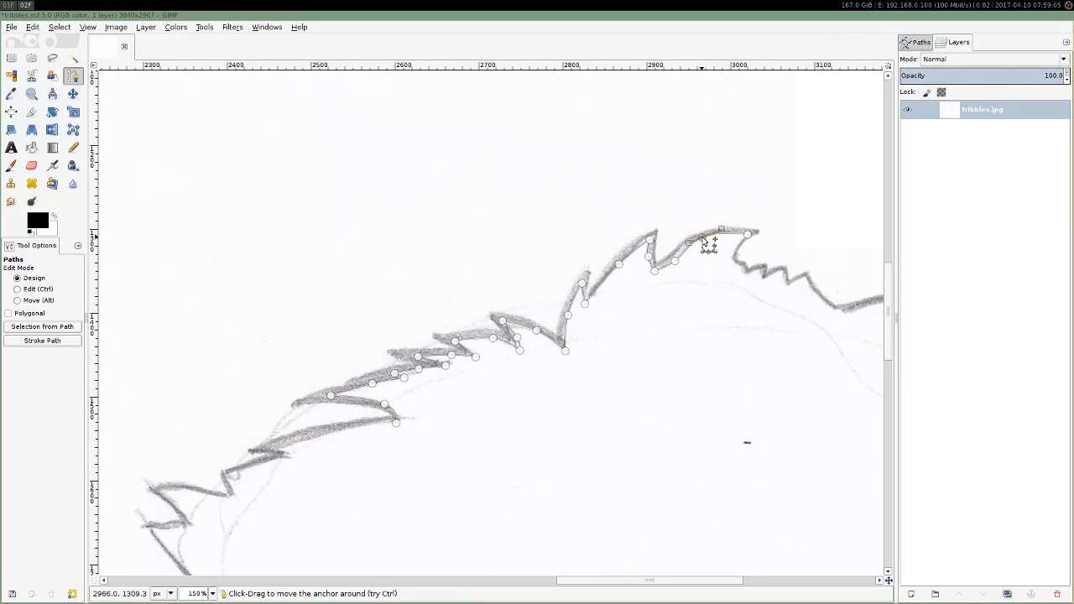
{"action": "left_click", "coordinate": [748, 235]}
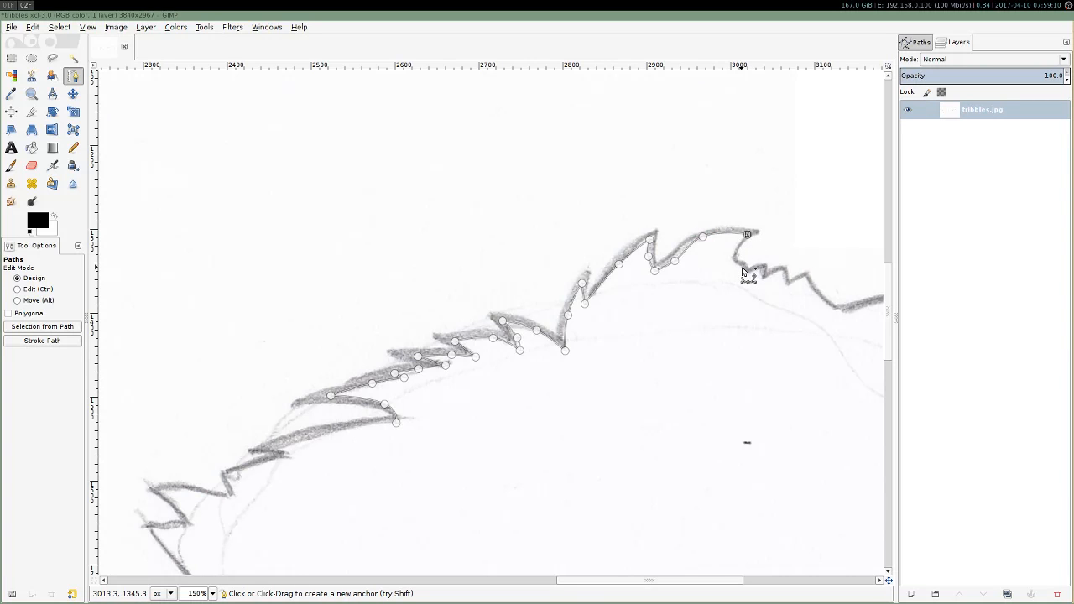
{"action": "left_click", "coordinate": [744, 267]}
{"action": "left_click_drag", "start_coordinate": [745, 256], "coordinate": [731, 256], "text": "ctrl"}
{"action": "left_click", "coordinate": [744, 267]}
Trace the row of tiny zigzag tufts and the curved slope descending on their right.
{"action": "left_click", "coordinate": [744, 276]}
{"action": "left_click", "coordinate": [753, 271]}
{"action": "left_click", "coordinate": [761, 270]}
{"action": "left_click", "coordinate": [762, 280]}
{"action": "left_click", "coordinate": [774, 273]}
{"action": "left_click", "coordinate": [784, 271]}
{"action": "left_click", "coordinate": [788, 288]}
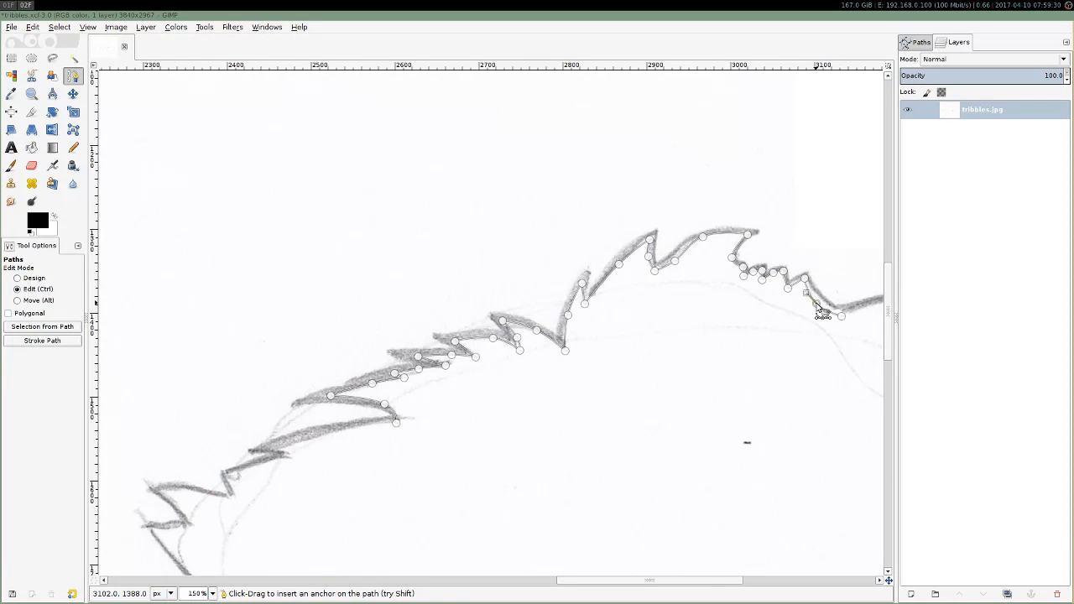
{"action": "left_click_drag", "start_coordinate": [817, 304], "coordinate": [819, 301]}
Continue the path along the long upper-right segment, down its steep drop and across the short ledge.
{"action": "left_click_drag", "start_coordinate": [700, 580], "coordinate": [774, 579]}
{"action": "left_click", "coordinate": [532, 316]}
{"action": "left_click", "coordinate": [619, 292]}
{"action": "left_click", "coordinate": [581, 298], "text": "ctrl"}
{"action": "left_click", "coordinate": [606, 355]}
{"action": "left_click", "coordinate": [609, 320], "text": "ctrl"}
{"action": "left_click", "coordinate": [641, 354]}
Trace the small notch and the slope leading down toward the rightmost tip, inserting anchors along both.
{"action": "left_click", "coordinate": [659, 358]}
{"action": "left_click", "coordinate": [653, 377]}
{"action": "left_click", "coordinate": [658, 368], "text": "ctrl"}
{"action": "left_click", "coordinate": [670, 376]}
{"action": "left_click", "coordinate": [693, 422]}
{"action": "left_click", "coordinate": [676, 392], "text": "ctrl"}
{"action": "left_click", "coordinate": [687, 410], "text": "ctrl"}
{"action": "left_click", "coordinate": [693, 422]}
Trace the rightmost pointed tip with a bent segment and continue the path just below it.
{"action": "left_click", "coordinate": [795, 434]}
{"action": "left_click_drag", "start_coordinate": [757, 430], "coordinate": [743, 364]}
{"action": "left_click", "coordinate": [736, 447]}
{"action": "left_click", "coordinate": [769, 480]}
{"action": "left_click", "coordinate": [756, 470], "text": "ctrl"}
Continue the path down the right side of the furry outline, anchoring each small tuft.
{"action": "scroll", "coordinate": [770, 481], "scroll_direction": "down", "scroll_amount": 2}
{"action": "left_click", "coordinate": [760, 450]}
{"action": "left_click", "coordinate": [760, 450]}
{"action": "left_click", "coordinate": [745, 438]}
{"action": "scroll", "coordinate": [758, 501], "scroll_direction": "down", "scroll_amount": 2}
{"action": "left_click", "coordinate": [767, 413]}
Trace the lower-right corner of the furry outline, bending segments around its tufts.
{"action": "left_click", "coordinate": [757, 460]}
{"action": "left_click_drag", "start_coordinate": [760, 447], "coordinate": [730, 488]}
{"action": "left_click", "coordinate": [746, 486]}
{"action": "left_click", "coordinate": [720, 519]}
{"action": "scroll", "coordinate": [720, 516], "scroll_direction": "down", "scroll_amount": 2}
{"action": "left_click", "coordinate": [715, 410]}
{"action": "left_click_drag", "start_coordinate": [716, 402], "coordinate": [703, 402]}
{"action": "left_click", "coordinate": [699, 427]}
Trace the long curved lower-right edge and the first tuft on the underside, adjusting the segments to the sketch.
{"action": "left_click", "coordinate": [592, 494]}
{"action": "left_click_drag", "start_coordinate": [645, 462], "coordinate": [634, 442]}
{"action": "left_click", "coordinate": [595, 475]}
{"action": "left_click", "coordinate": [593, 485], "text": "ctrl"}
{"action": "left_click", "coordinate": [571, 503]}
{"action": "left_click_drag", "start_coordinate": [583, 490], "coordinate": [577, 490]}
Trace the small bump and the long curved tuft on the underside, refining both sides with inserted anchors.
{"action": "left_click", "coordinate": [565, 495]}
{"action": "left_click", "coordinate": [557, 502]}
{"action": "left_click", "coordinate": [493, 541]}
{"action": "left_click_drag", "start_coordinate": [525, 521], "coordinate": [529, 504]}
{"action": "left_click", "coordinate": [512, 524], "text": "ctrl"}
{"action": "left_click", "coordinate": [491, 515]}
{"action": "left_click", "coordinate": [490, 530], "text": "ctrl"}
Trace the wide spikes in the middle of the underside and bend their segments to the pencil line.
{"action": "left_click", "coordinate": [441, 555]}
{"action": "left_click", "coordinate": [419, 501]}
{"action": "left_click_drag", "start_coordinate": [431, 528], "coordinate": [429, 520]}
{"action": "left_click", "coordinate": [344, 551]}
{"action": "left_click_drag", "start_coordinate": [368, 536], "coordinate": [370, 542]}
Trace the cluster of short tufts and the deep downward spike on the left half of the underside.
{"action": "left_click", "coordinate": [342, 523]}
{"action": "left_click", "coordinate": [326, 559]}
{"action": "left_click", "coordinate": [265, 523]}
{"action": "left_click", "coordinate": [268, 535]}
{"action": "left_click", "coordinate": [252, 510]}
{"action": "left_click", "coordinate": [254, 561]}
{"action": "left_click_drag", "start_coordinate": [252, 537], "coordinate": [247, 535]}
Trace the long lower-left edge with a curved segment and extend it up the adjoining slope with inserted anchors.
{"action": "left_click", "coordinate": [142, 483]}
{"action": "left_click_drag", "start_coordinate": [173, 506], "coordinate": [187, 531]}
{"action": "scroll", "coordinate": [551, 546], "scroll_direction": "left", "scroll_amount": 3}
{"action": "left_click", "coordinate": [445, 512]}
{"action": "left_click", "coordinate": [363, 445]}
{"action": "left_click", "coordinate": [418, 491], "text": "ctrl"}
{"action": "left_click", "coordinate": [381, 455], "text": "ctrl"}
Trace the small tufts along the lower-left edge, inserting anchors to follow their curved sides.
{"action": "left_click", "coordinate": [360, 464]}
{"action": "left_click", "coordinate": [337, 432]}
{"action": "left_click", "coordinate": [351, 445], "text": "ctrl"}
{"action": "left_click", "coordinate": [302, 448]}
{"action": "left_click", "coordinate": [303, 448]}
{"action": "left_click", "coordinate": [317, 428]}
{"action": "left_click", "coordinate": [307, 441], "text": "ctrl"}
{"action": "left_click", "coordinate": [317, 428]}
Trace the curved lower-left corner and the spike above it, bending segments and inserting anchors.
{"action": "left_click", "coordinate": [225, 366]}
{"action": "left_click_drag", "start_coordinate": [267, 394], "coordinate": [261, 410]}
{"action": "left_click", "coordinate": [238, 364]}
{"action": "left_click", "coordinate": [204, 298]}
{"action": "left_click_drag", "start_coordinate": [220, 330], "coordinate": [212, 338]}
{"action": "left_click", "coordinate": [233, 355], "text": "ctrl"}
{"action": "left_click", "coordinate": [208, 312], "text": "ctrl"}
Continue the path up the left side to the inner corner below the leftmost tufts, curving the segment.
{"action": "left_click", "coordinate": [193, 337]}
{"action": "left_click", "coordinate": [211, 235]}
{"action": "left_click_drag", "start_coordinate": [203, 287], "coordinate": [191, 285]}
{"action": "left_click", "coordinate": [194, 319], "text": "ctrl"}
{"action": "scroll", "coordinate": [211, 235], "scroll_direction": "up", "scroll_amount": 2}
Trace the two leftmost pointed tufts, inserting anchors on their curved edges.
{"action": "left_click", "coordinate": [138, 278]}
{"action": "left_click", "coordinate": [178, 273]}
{"action": "left_click", "coordinate": [146, 239]}
{"action": "left_click", "coordinate": [165, 257], "text": "ctrl"}
{"action": "left_click", "coordinate": [222, 248]}
{"action": "left_click", "coordinate": [162, 236], "text": "ctrl"}
{"action": "left_click", "coordinate": [194, 243], "text": "ctrl"}
Trace the remaining upper-left tufts, close the path on its first anchor, and insert an anchor in the closing segment.
{"action": "left_click", "coordinate": [211, 223]}
{"action": "left_click", "coordinate": [233, 216], "text": "ctrl"}
{"action": "left_click", "coordinate": [263, 207], "text": "ctrl"}
{"action": "left_click", "coordinate": [271, 200]}
{"action": "left_click", "coordinate": [263, 199]}
{"action": "left_click", "coordinate": [382, 171], "text": "ctrl"}
{"action": "left_click", "coordinate": [324, 181], "text": "ctrl"}
{"action": "scroll", "coordinate": [326, 178], "scroll_direction": "up", "scroll_amount": 1}
{"action": "left_click_drag", "start_coordinate": [620, 581], "coordinate": [629, 585]}
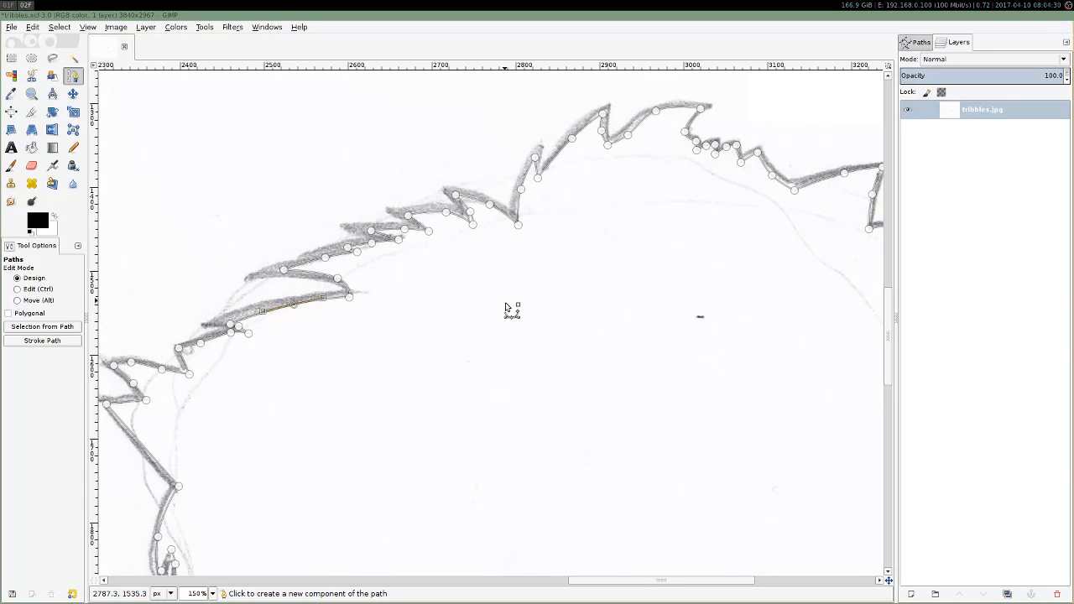
Draw a three-anchor S-shaped curve inside the tribble and adjust the middle anchor's direction handles.
{"action": "left_click", "coordinate": [505, 328]}
{"action": "left_click_drag", "start_coordinate": [605, 340], "coordinate": [632, 390]}
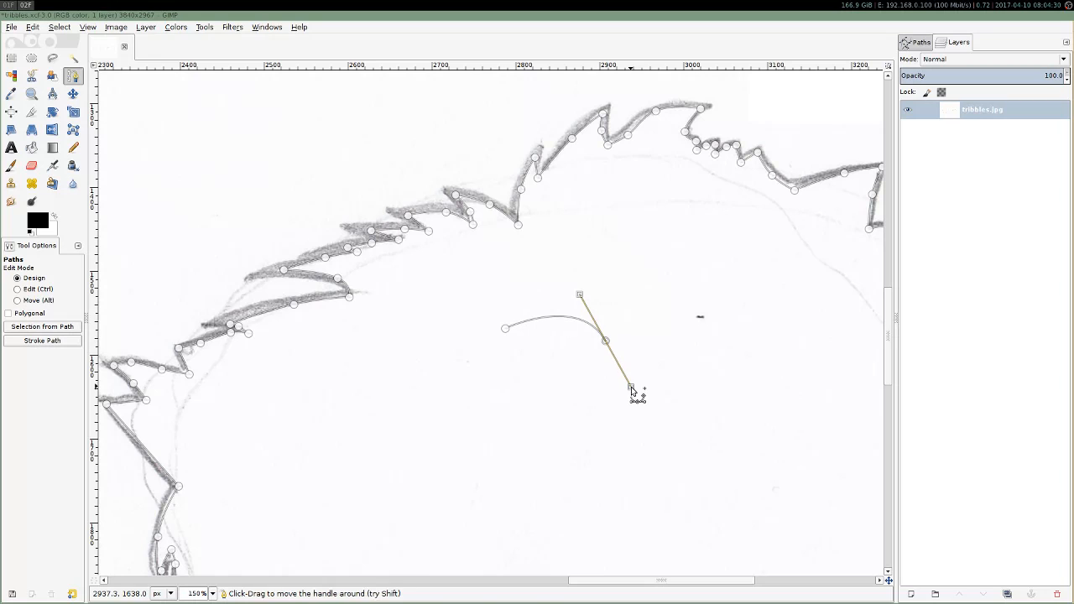
{"action": "left_click", "coordinate": [715, 375]}
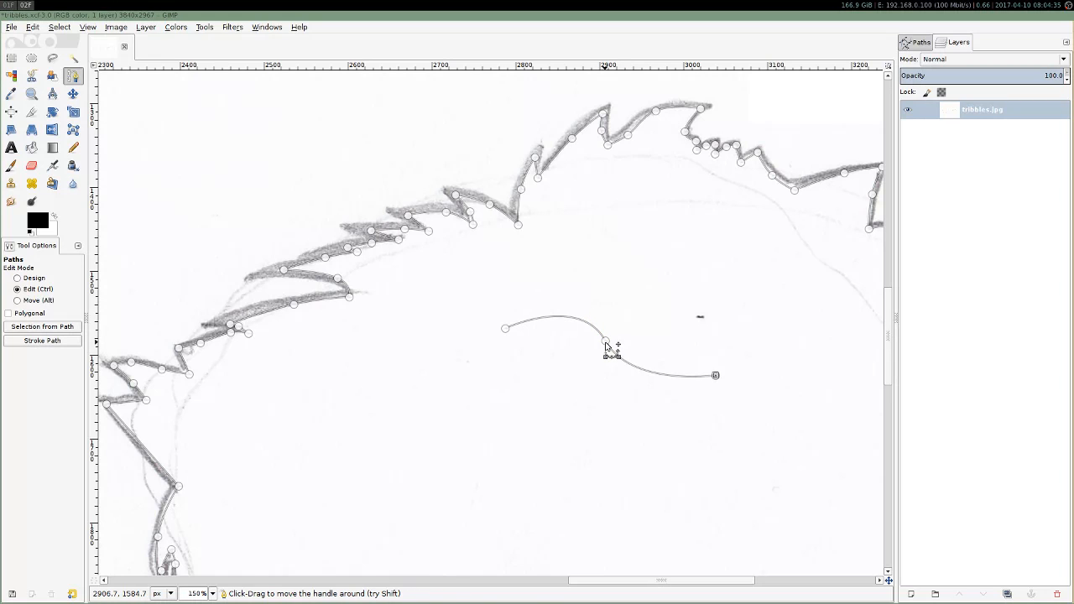
{"action": "left_click", "coordinate": [605, 344]}
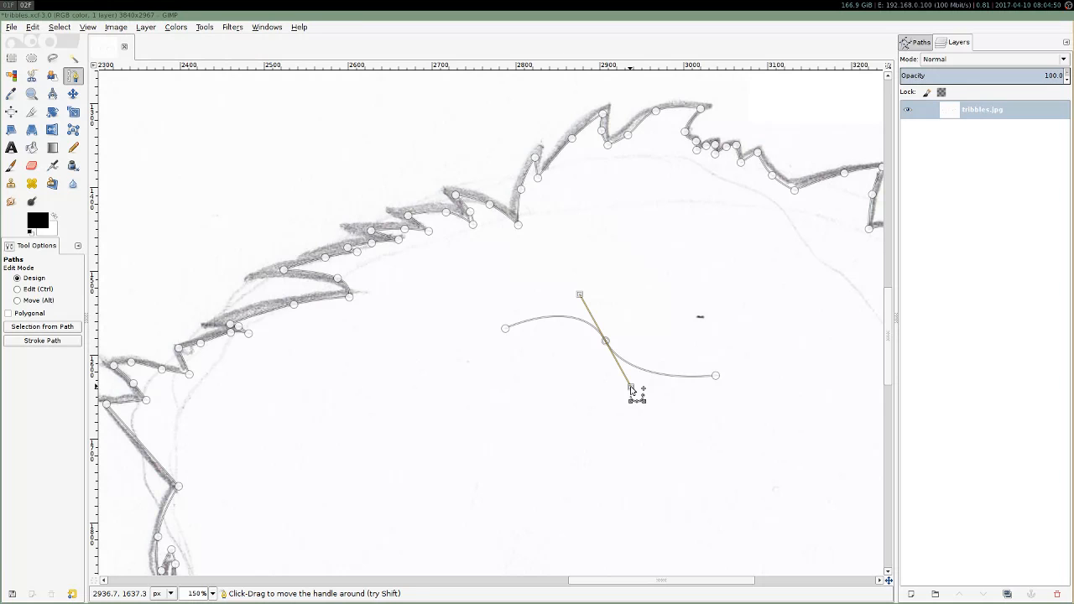
{"action": "left_click_drag", "start_coordinate": [632, 390], "coordinate": [617, 370]}
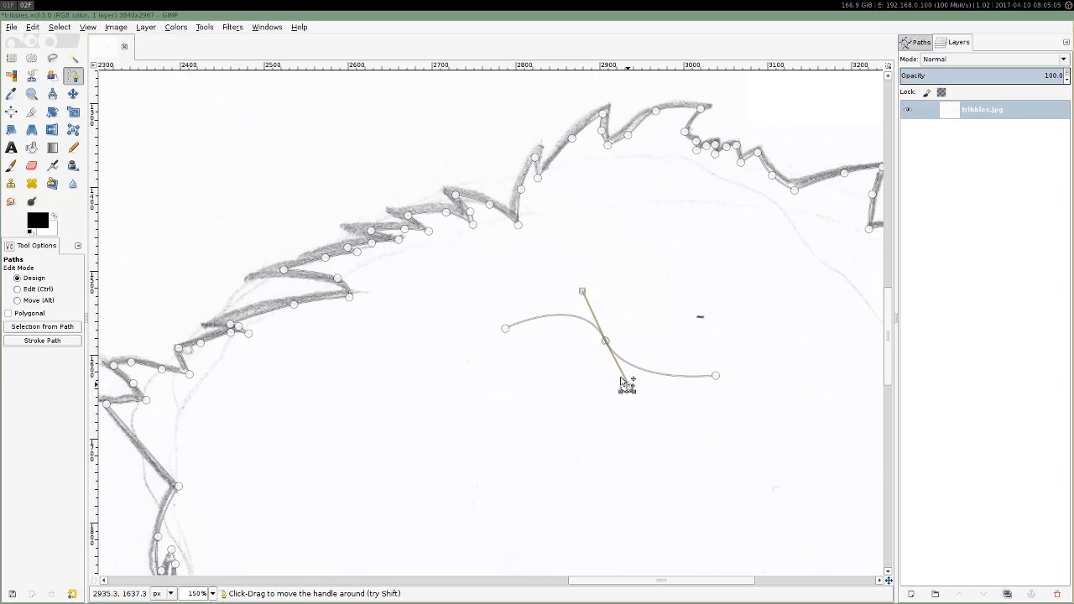
{"action": "mouse_move", "coordinate": [627, 385]}
{"action": "left_mouse_down"}
{"action": "mouse_move", "coordinate": [620, 368]}
{"action": "mouse_move", "coordinate": [626, 387]}
{"action": "left_mouse_up"}
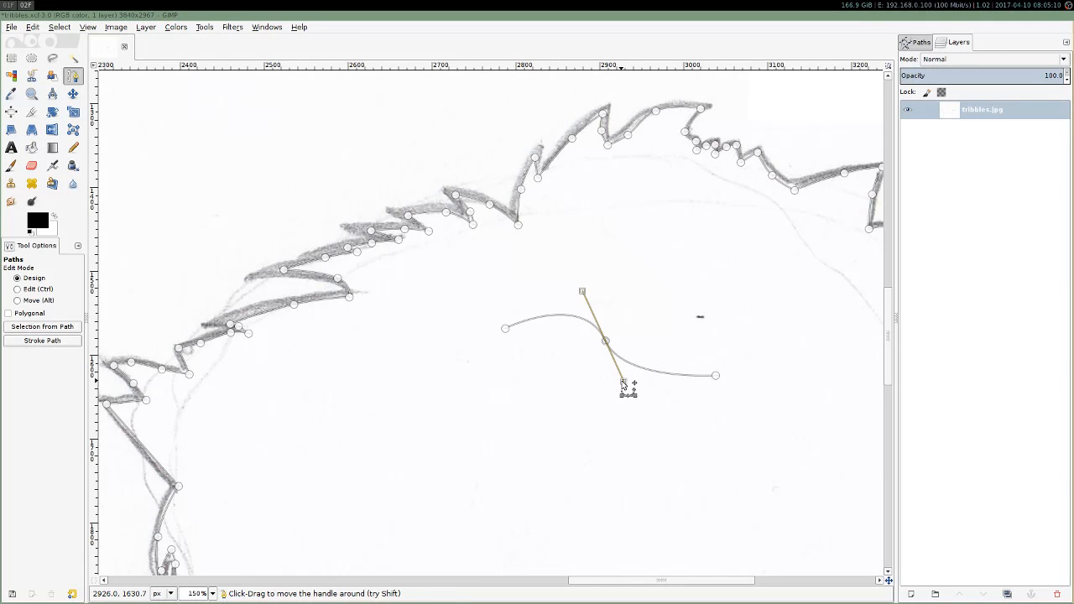
{"action": "left_click_drag", "start_coordinate": [626, 383], "coordinate": [621, 391]}
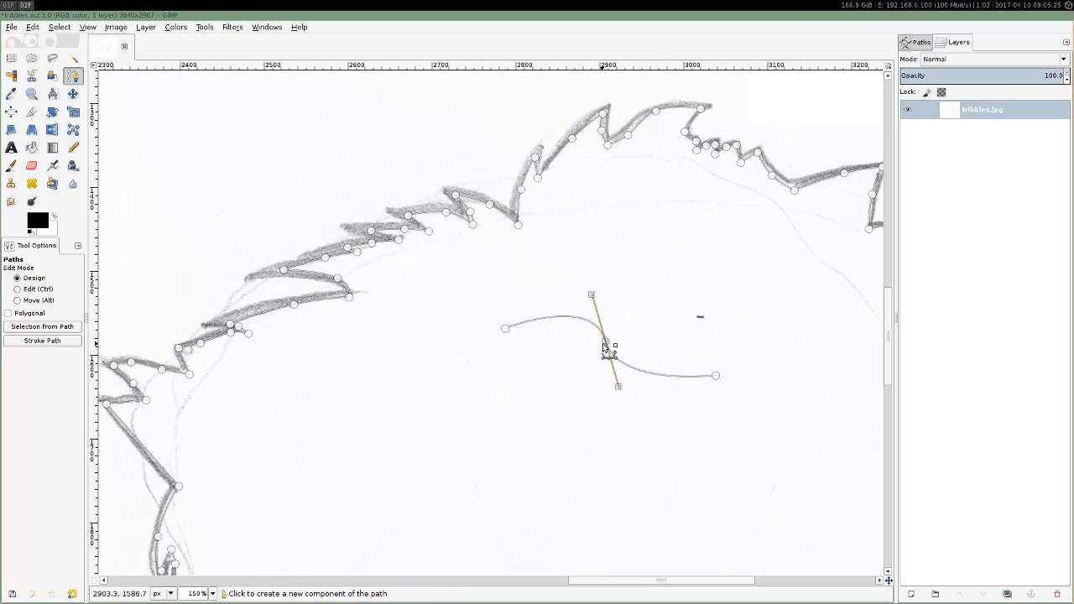
Delete all three anchors of the S-shaped test curve inside the tribble.
{"action": "key", "text": "ctrl"}
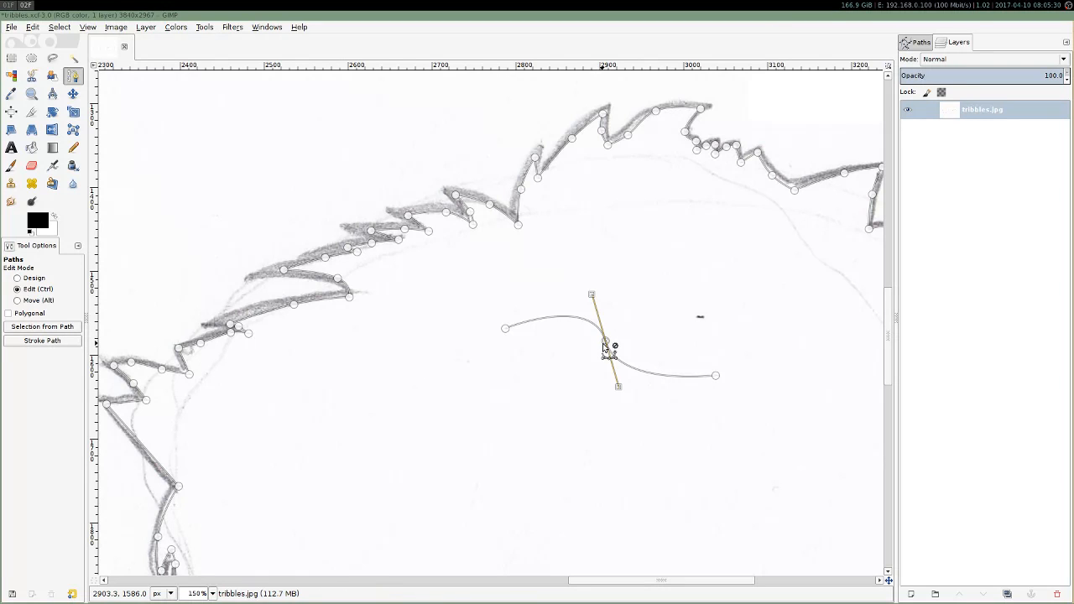
{"action": "key", "text": "ctrl"}
{"action": "left_click", "coordinate": [607, 342], "text": "ctrl"}
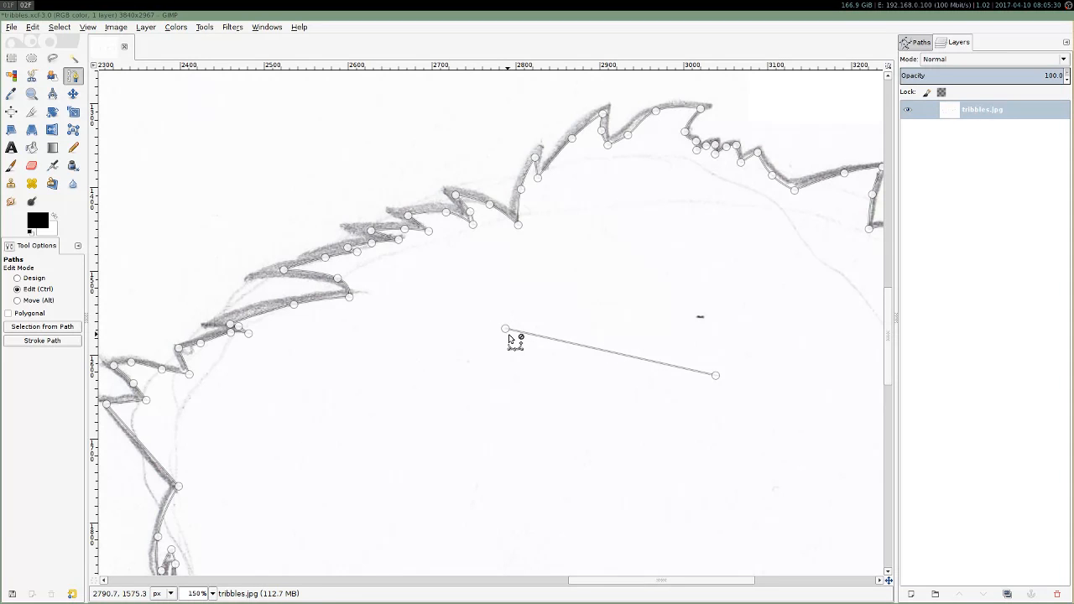
{"action": "left_click", "coordinate": [506, 331], "text": "ctrl"}
{"action": "left_click", "coordinate": [716, 376], "text": "ctrl"}
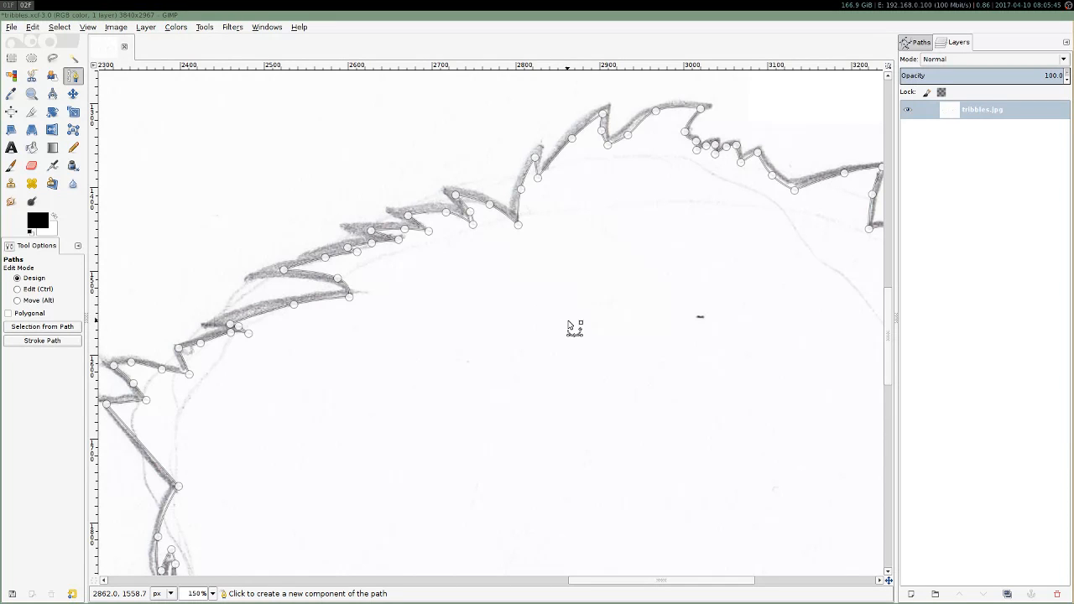
Rename the unnamed path of the finished trace as innerol.
{"action": "left_click", "coordinate": [911, 45]}
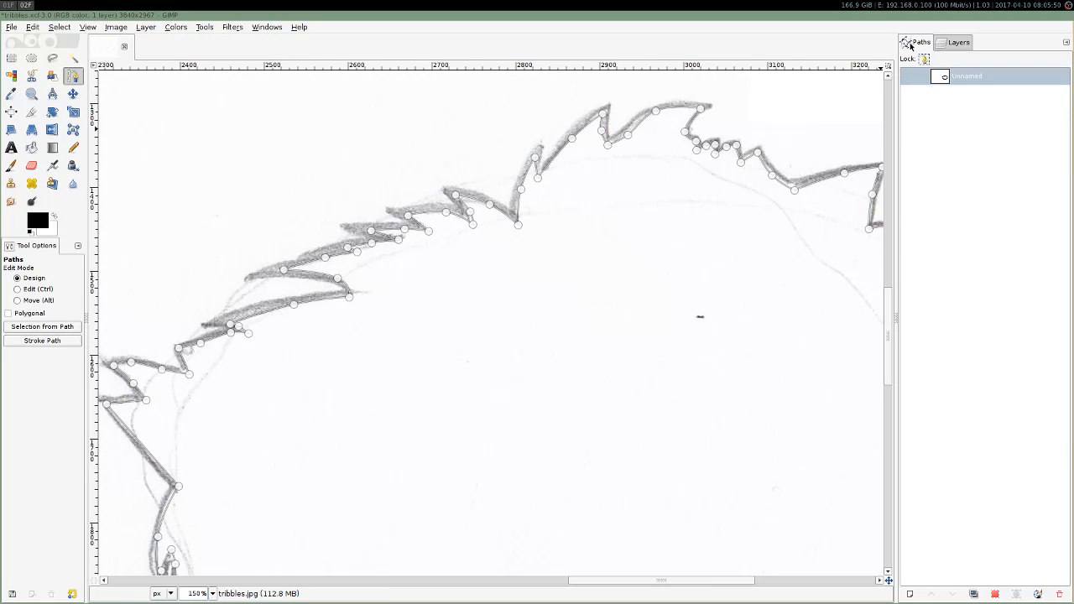
{"action": "double_click", "coordinate": [969, 76]}
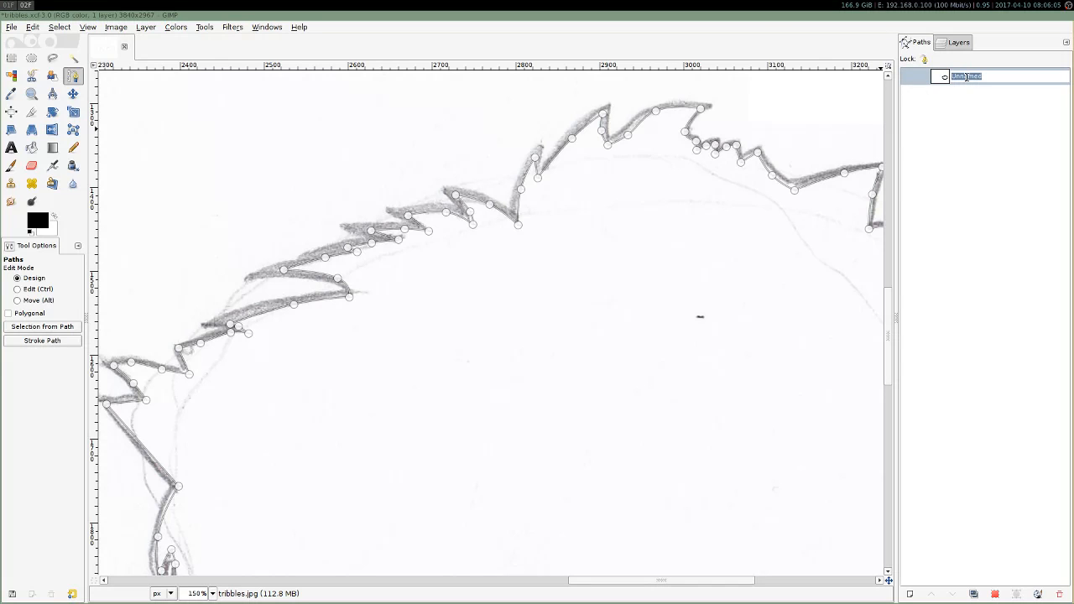
{"action": "type", "text": "o"}
{"action": "type", "text": "nnerol"}
{"action": "key", "text": "Return"}
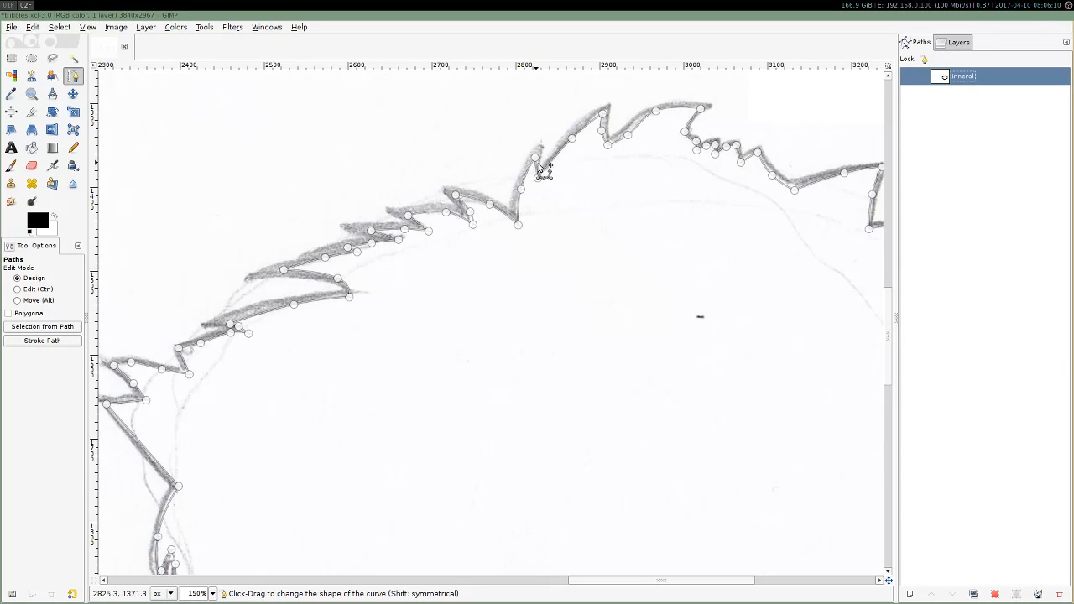
Create a new path named outerol and make it the active path.
{"action": "scroll", "coordinate": [611, 245], "scroll_direction": "up", "scroll_amount": 3}
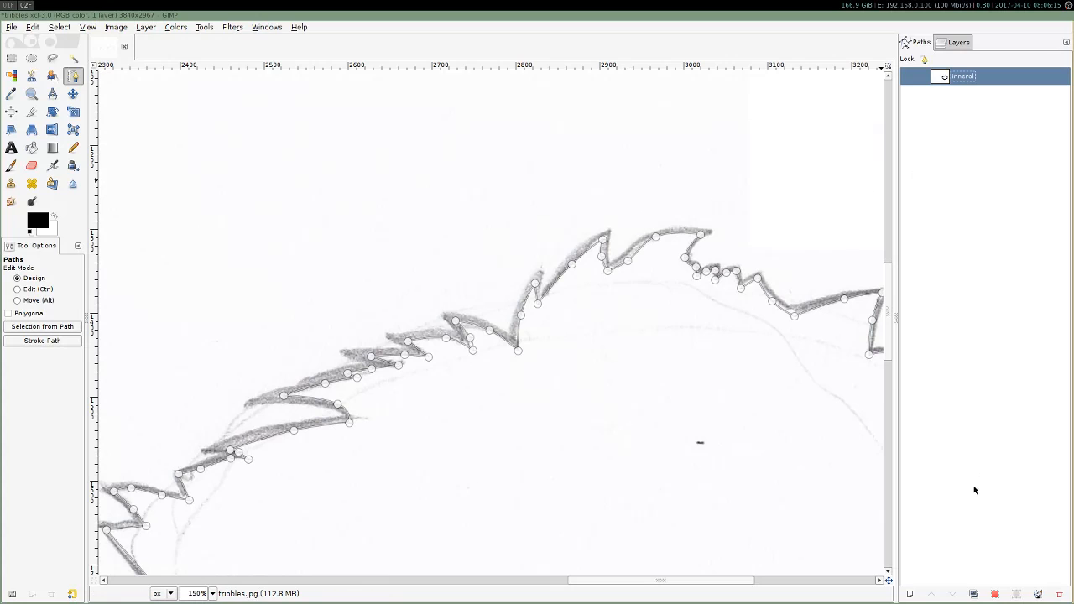
{"action": "left_click", "coordinate": [911, 595]}
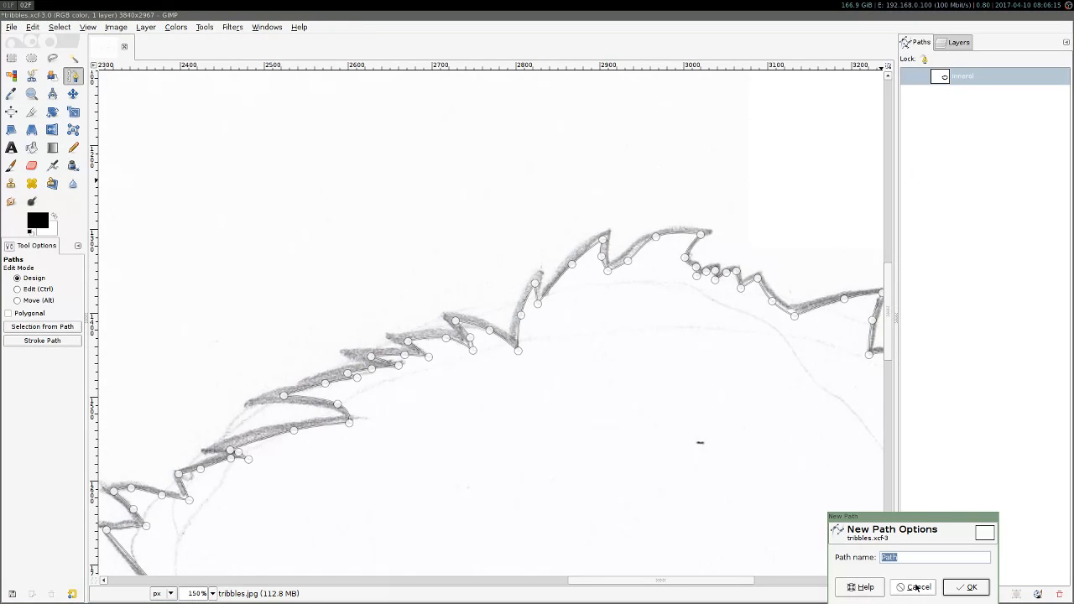
{"action": "key", "text": "Return"}
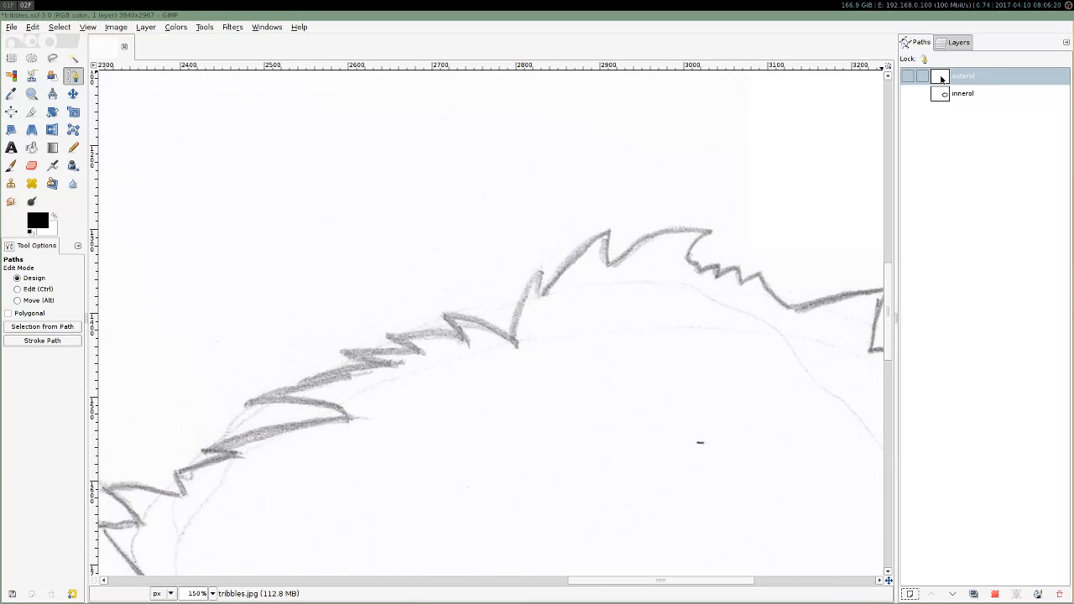
{"action": "left_click", "coordinate": [941, 78]}
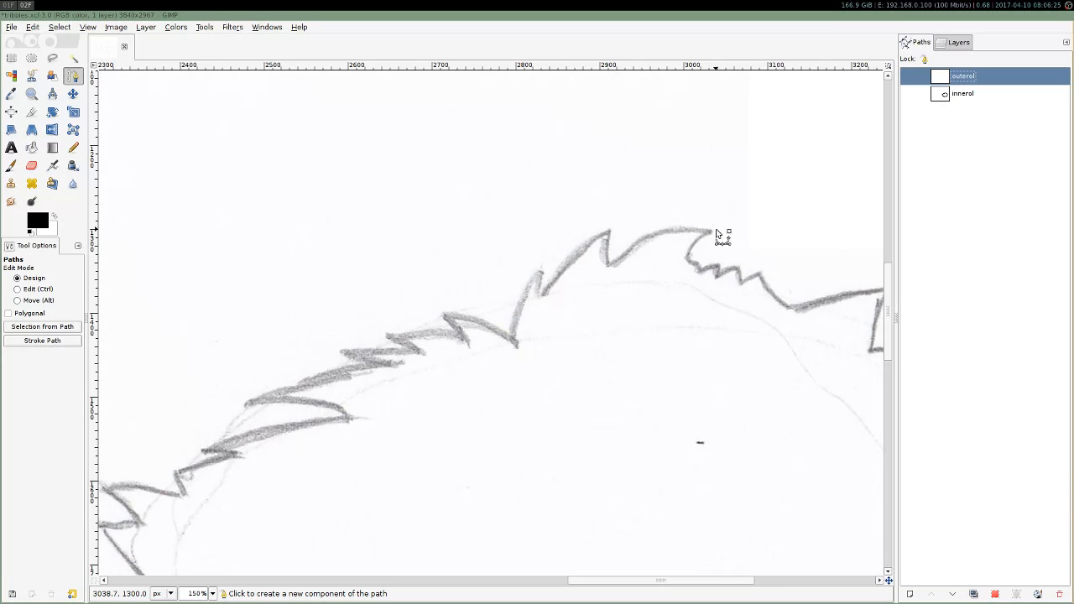
{"action": "left_click", "coordinate": [940, 89]}
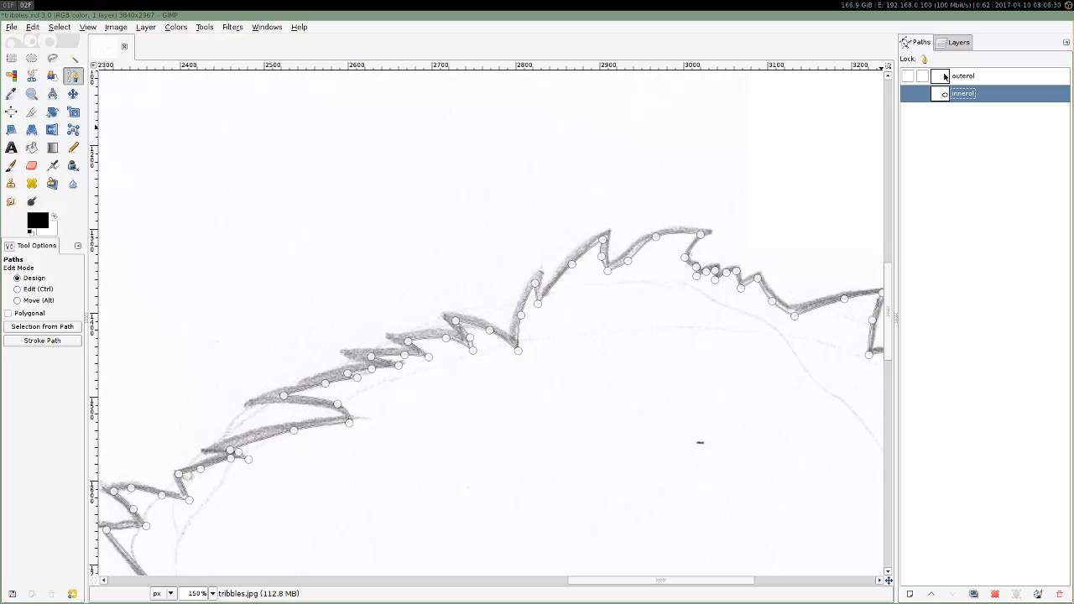
{"action": "left_click", "coordinate": [945, 77]}
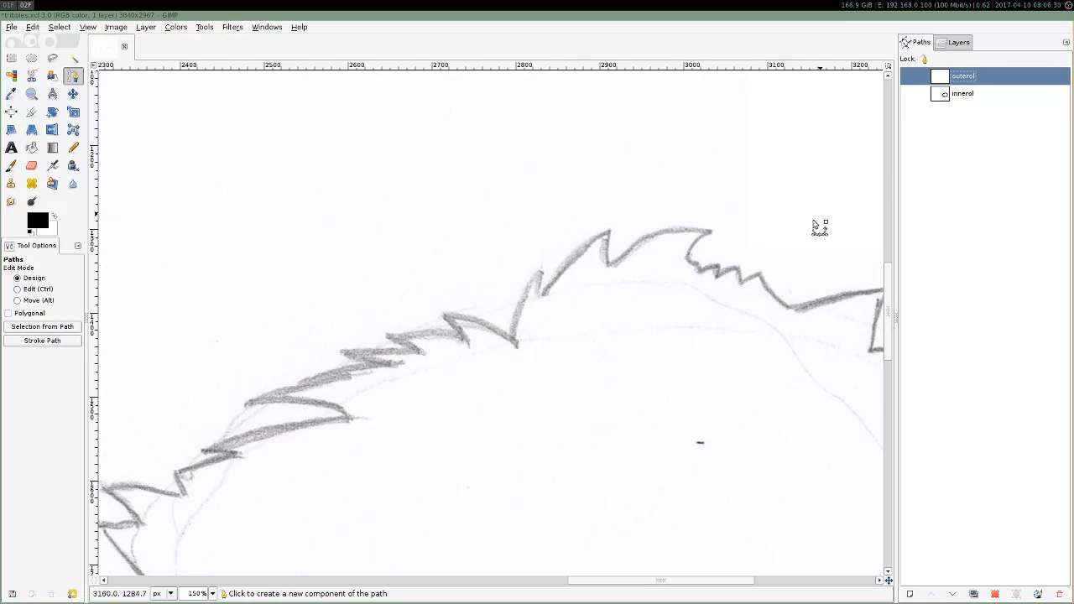
Start outerol with an anchor at the pointed tip of the top tuft and make the innerol path visible for reference.
{"action": "left_click", "coordinate": [713, 232]}
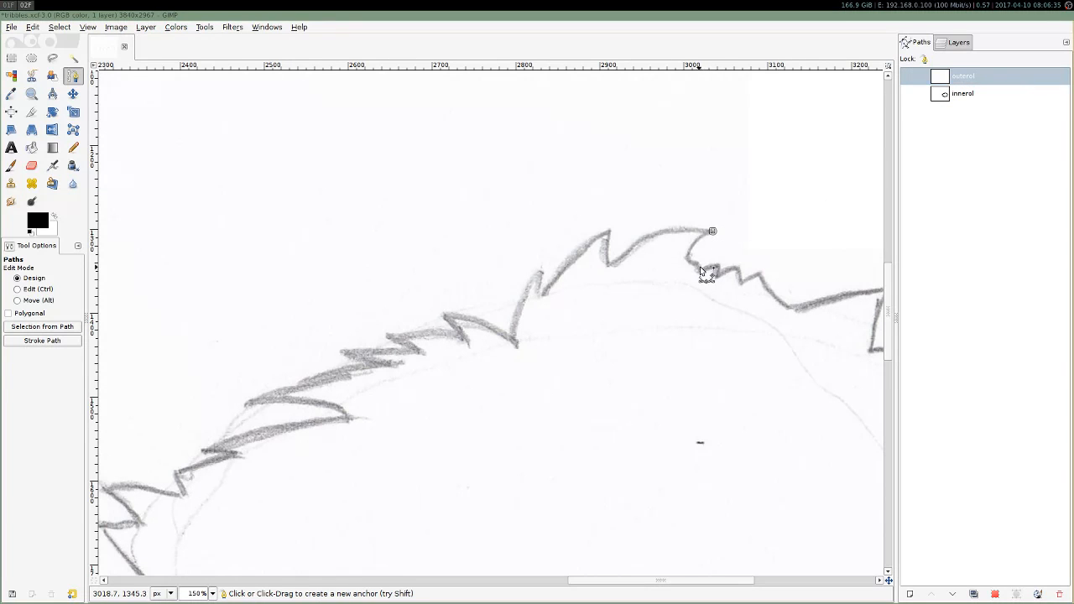
{"action": "left_click", "coordinate": [957, 95]}
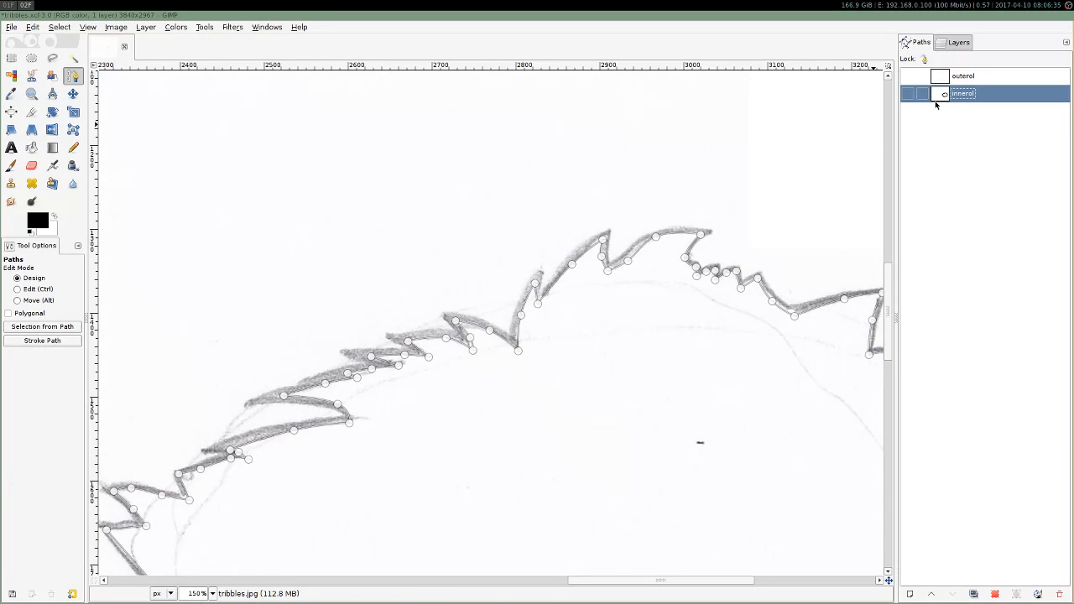
{"action": "left_click", "coordinate": [908, 95]}
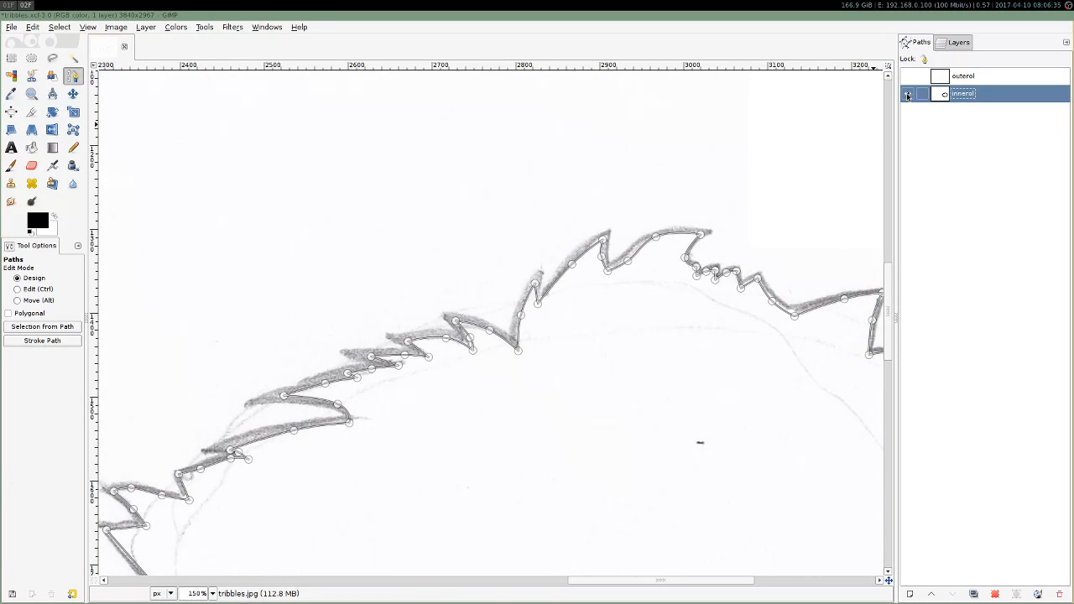
{"action": "left_click", "coordinate": [963, 77]}
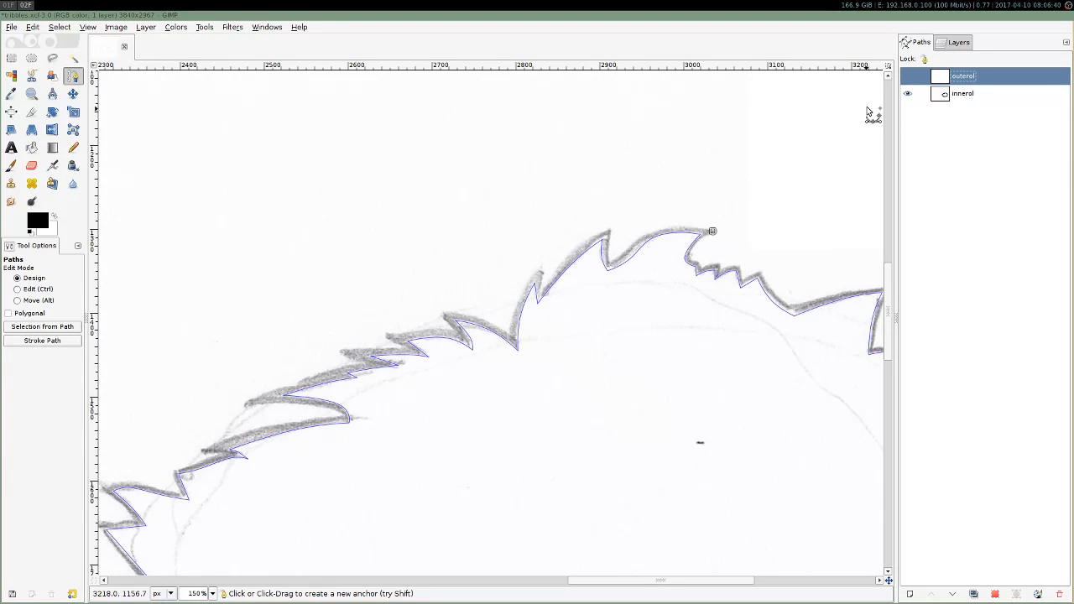
{"action": "left_click", "coordinate": [908, 95]}
{"action": "left_click", "coordinate": [909, 95]}
Trace the concave outer edge below the top tuft's tip, bending the segment, and place an anchor on the first small spike.
{"action": "left_click", "coordinate": [700, 263]}
{"action": "left_click_drag", "start_coordinate": [704, 251], "coordinate": [694, 253]}
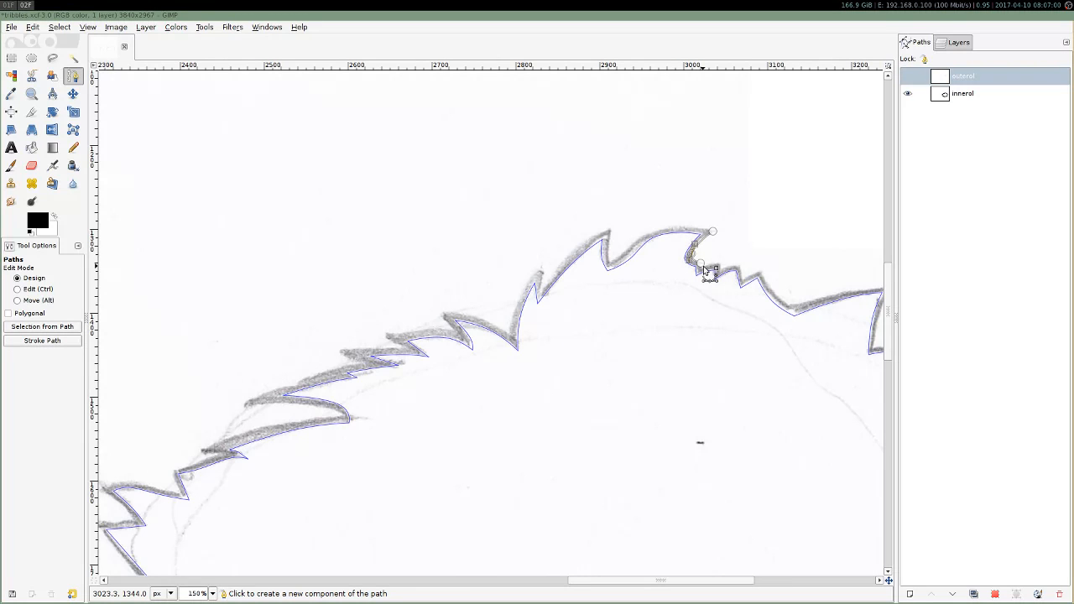
{"action": "left_click", "coordinate": [714, 255]}
{"action": "mouse_move", "coordinate": [714, 255]}
{"action": "left_mouse_down"}
{"action": "mouse_move", "coordinate": [711, 265]}
{"action": "mouse_move", "coordinate": [715, 255]}
{"action": "left_mouse_up"}
{"action": "key", "text": "ctrl+z"}
{"action": "left_click", "coordinate": [713, 261]}
Trace the outer edge of the remaining small spikes and follow the slope down to the notch right of them.
{"action": "left_click", "coordinate": [721, 269]}
{"action": "left_click", "coordinate": [723, 263]}
{"action": "left_click", "coordinate": [731, 265]}
{"action": "left_click", "coordinate": [741, 264]}
{"action": "left_click", "coordinate": [744, 277]}
{"action": "left_click", "coordinate": [760, 271]}
{"action": "left_click", "coordinate": [779, 297]}
{"action": "left_click", "coordinate": [792, 305]}
Continue outerol along the rising edge to the upper-right peak and down to the inner corner below it.
{"action": "left_click_drag", "start_coordinate": [720, 580], "coordinate": [791, 580]}
{"action": "left_click", "coordinate": [555, 290]}
{"action": "left_click", "coordinate": [593, 287]}
{"action": "left_click", "coordinate": [582, 323]}
{"action": "left_click", "coordinate": [579, 347]}
Trace the small zigzag spikes below the upper-right peak and the slope down to the large right tuft.
{"action": "left_click", "coordinate": [598, 346]}
{"action": "left_click", "coordinate": [635, 349]}
{"action": "left_click", "coordinate": [623, 366]}
{"action": "left_click", "coordinate": [632, 370]}
{"action": "left_click", "coordinate": [637, 376]}
{"action": "left_click", "coordinate": [645, 387]}
{"action": "left_click", "coordinate": [658, 401]}
{"action": "left_click", "coordinate": [665, 414]}
Trace the large pointed right tuft and the smaller tuft below it, bending the upper edge and inserting anchors.
{"action": "left_click", "coordinate": [775, 441]}
{"action": "left_click", "coordinate": [713, 450]}
{"action": "mouse_move", "coordinate": [734, 431]}
{"action": "left_mouse_down"}
{"action": "mouse_move", "coordinate": [742, 420]}
{"action": "mouse_move", "coordinate": [718, 365]}
{"action": "left_mouse_up"}
{"action": "left_click", "coordinate": [740, 445], "text": "ctrl"}
{"action": "left_click", "coordinate": [751, 488]}
{"action": "left_click", "coordinate": [731, 470], "text": "ctrl"}
Continue outerol down the right side to the next spike tip, curve the segment, and anchor the notch beside it.
{"action": "scroll", "coordinate": [742, 479], "scroll_direction": "down", "scroll_amount": 1}
{"action": "left_click", "coordinate": [732, 461]}
{"action": "left_click_drag", "start_coordinate": [732, 462], "coordinate": [728, 418]}
{"action": "left_click", "coordinate": [720, 452]}
Trace the long narrow spike on the right side and the small bumps below it, curving the segments to the stroke.
{"action": "scroll", "coordinate": [720, 452], "scroll_direction": "down", "scroll_amount": 1}
{"action": "left_click", "coordinate": [745, 441]}
{"action": "left_click", "coordinate": [732, 468]}
{"action": "left_click", "coordinate": [727, 445], "text": "ctrl"}
{"action": "left_click", "coordinate": [720, 496]}
{"action": "left_click_drag", "start_coordinate": [724, 484], "coordinate": [717, 470]}
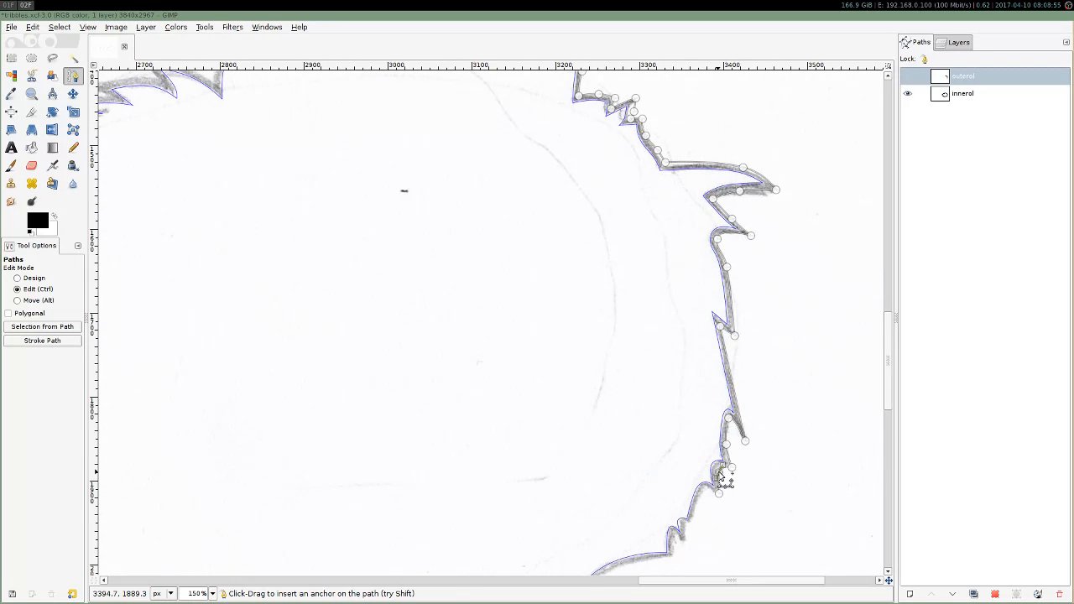
Trace the small spikes at the lower-right corner, bending their segments to follow the outer pencil edge.
{"action": "scroll", "coordinate": [719, 502], "scroll_direction": "down", "scroll_amount": 1}
{"action": "left_click", "coordinate": [689, 399]}
{"action": "left_click_drag", "start_coordinate": [699, 383], "coordinate": [701, 368]}
{"action": "left_click", "coordinate": [693, 401]}
{"action": "left_click", "coordinate": [684, 419]}
{"action": "left_click", "coordinate": [673, 431]}
{"action": "mouse_move", "coordinate": [679, 425]}
{"action": "left_mouse_down"}
{"action": "mouse_move", "coordinate": [693, 391]}
{"action": "mouse_move", "coordinate": [682, 397]}
{"action": "left_mouse_up"}
{"action": "scroll", "coordinate": [691, 406], "scroll_direction": "up", "scroll_amount": 2}
{"action": "left_click_drag", "start_coordinate": [679, 431], "coordinate": [681, 433]}
Trace the long lower-right curve to the next bottom spike and bend the segment along the stroke's outer edge.
{"action": "left_click_drag", "start_coordinate": [517, 565], "coordinate": [667, 313]}
{"action": "left_click", "coordinate": [579, 348]}
{"action": "left_click_drag", "start_coordinate": [688, 277], "coordinate": [672, 240]}
Trace the cluster of small spikes on the lower-right bottom edge, inserting an anchor on a curved side.
{"action": "left_click", "coordinate": [567, 340]}
{"action": "left_click", "coordinate": [559, 327]}
{"action": "left_click", "coordinate": [536, 368]}
{"action": "left_click", "coordinate": [546, 348], "text": "ctrl"}
{"action": "left_click", "coordinate": [527, 361]}
{"action": "left_click", "coordinate": [521, 346]}
{"action": "left_click", "coordinate": [498, 378]}
{"action": "left_click", "coordinate": [498, 350]}
Trace the curved bottom edge to the next spike's lower tip and up its side, inserting anchors to shape the segments.
{"action": "left_click", "coordinate": [374, 439]}
{"action": "left_click", "coordinate": [417, 406], "text": "ctrl"}
{"action": "left_click_drag", "start_coordinate": [456, 378], "coordinate": [459, 364]}
{"action": "left_click", "coordinate": [373, 438]}
{"action": "left_click", "coordinate": [366, 407]}
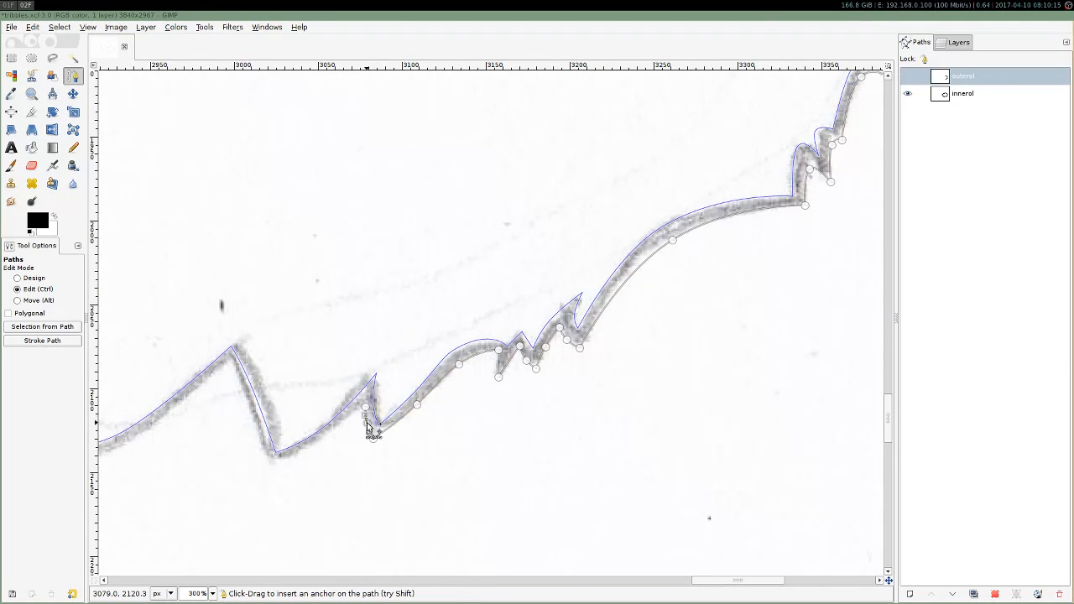
{"action": "left_click", "coordinate": [369, 424], "text": "ctrl"}
Trace the broad inward-pointing spike on the bottom edge up to its apex, inserting anchors on both curved sides.
{"action": "scroll", "coordinate": [347, 425], "scroll_direction": "down", "scroll_amount": 1}
{"action": "left_click", "coordinate": [365, 281]}
{"action": "left_click", "coordinate": [275, 339]}
{"action": "left_click", "coordinate": [329, 307], "text": "ctrl"}
{"action": "left_click_drag", "start_coordinate": [270, 337], "coordinate": [561, 337]}
{"action": "left_click", "coordinate": [520, 233]}
{"action": "left_click", "coordinate": [540, 284], "text": "ctrl"}
{"action": "left_click", "coordinate": [520, 232]}
Trace the curved bottom edge left of the broad spike and the small spike that follows, inserting a curve anchor.
{"action": "left_click", "coordinate": [365, 335]}
{"action": "left_click", "coordinate": [423, 303], "text": "ctrl"}
{"action": "left_click", "coordinate": [365, 336]}
{"action": "left_click", "coordinate": [358, 307]}
{"action": "left_click", "coordinate": [345, 350]}
Continue outerol around the next narrow spike on the bottom edge, bending a segment to the stroke.
{"action": "left_click", "coordinate": [211, 292]}
{"action": "left_click", "coordinate": [195, 270]}
{"action": "left_click", "coordinate": [211, 357]}
{"action": "left_click_drag", "start_coordinate": [202, 316], "coordinate": [196, 311]}
{"action": "left_click", "coordinate": [211, 357]}
Trace the curved stretch toward the lower left of the bottom edge, bending two segments and inserting an anchor.
{"action": "left_click_drag", "start_coordinate": [212, 357], "coordinate": [624, 482]}
{"action": "left_click", "coordinate": [412, 370]}
{"action": "left_click_drag", "start_coordinate": [519, 427], "coordinate": [513, 445]}
{"action": "left_click_drag", "start_coordinate": [335, 316], "coordinate": [349, 348]}
{"action": "left_click", "coordinate": [273, 273], "text": "ctrl"}
Trace the small spike on the lower-left bottom edge and the segment beyond it, inserting an anchor for its curve.
{"action": "left_click", "coordinate": [239, 247]}
{"action": "left_click", "coordinate": [232, 309]}
{"action": "left_click", "coordinate": [183, 216]}
{"action": "left_click", "coordinate": [208, 260], "text": "ctrl"}
Continue outerol along the curved lower-left edge to the corner, inserting an anchor on the bend.
{"action": "left_click_drag", "start_coordinate": [671, 580], "coordinate": [581, 579]}
{"action": "scroll", "coordinate": [532, 370], "scroll_direction": "up", "scroll_amount": 1}
{"action": "left_click", "coordinate": [495, 330]}
{"action": "left_click", "coordinate": [480, 348], "text": "ctrl"}
{"action": "left_click", "coordinate": [317, 193]}
Trace the spur and narrow spike above the lower-left corner, then the curved left side up to its inner corner.
{"action": "scroll", "coordinate": [335, 252], "scroll_direction": "up", "scroll_amount": 1}
{"action": "left_click", "coordinate": [340, 317]}
{"action": "left_click", "coordinate": [284, 214]}
{"action": "left_click", "coordinate": [521, 296]}
{"action": "scroll", "coordinate": [525, 291], "scroll_direction": "up", "scroll_amount": 1}
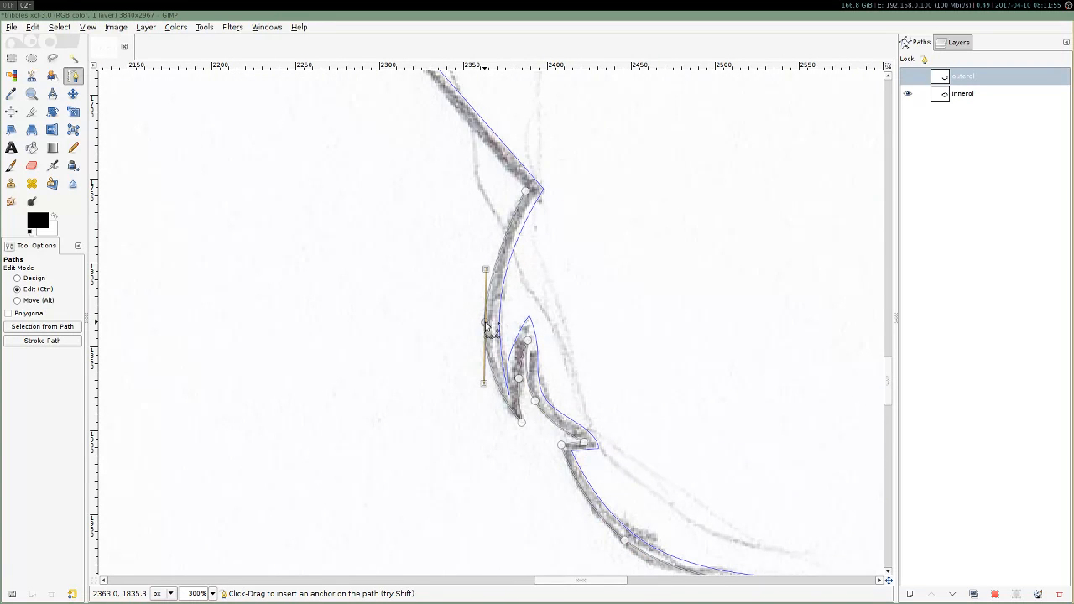
Trace the two leftmost pointed tufts with outerol, bending the upper edge and inserting anchors on the curves.
{"action": "scroll", "coordinate": [487, 302], "scroll_direction": "up", "scroll_amount": 1}
{"action": "left_click", "coordinate": [379, 262]}
{"action": "left_click", "coordinate": [390, 194]}
{"action": "left_click", "coordinate": [432, 230], "text": "ctrl"}
{"action": "left_click", "coordinate": [545, 205]}
{"action": "left_click_drag", "start_coordinate": [444, 198], "coordinate": [443, 184]}
{"action": "left_click", "coordinate": [508, 197], "text": "ctrl"}
Trace the notch and rising edge above the leftmost tufts to the next tuft's tip, inserting an anchor midway.
{"action": "left_click", "coordinate": [532, 160]}
{"action": "left_click", "coordinate": [629, 126]}
{"action": "left_click", "coordinate": [579, 145], "text": "ctrl"}
{"action": "left_click", "coordinate": [586, 126]}
Continue outerol along the long upper-left edge into the deep notch and around to the next tuft's tip, bending the curved segments.
{"action": "scroll", "coordinate": [586, 126], "scroll_direction": "up", "scroll_amount": 1}
{"action": "left_click", "coordinate": [874, 176]}
{"action": "left_click_drag", "start_coordinate": [557, 580], "coordinate": [581, 579]}
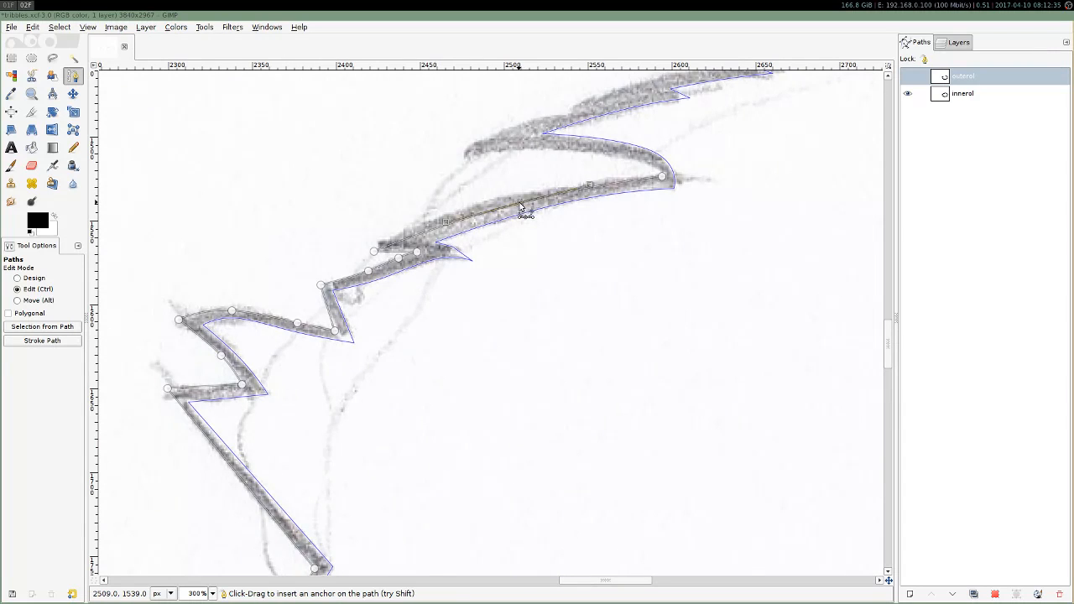
{"action": "left_click_drag", "start_coordinate": [517, 210], "coordinate": [516, 198]}
{"action": "scroll", "coordinate": [661, 175], "scroll_direction": "up", "scroll_amount": 2}
{"action": "left_click", "coordinate": [463, 408]}
{"action": "mouse_move", "coordinate": [591, 420]}
{"action": "left_mouse_down"}
{"action": "mouse_move", "coordinate": [592, 401]}
{"action": "mouse_move", "coordinate": [562, 364]}
{"action": "left_mouse_up"}
Trace the small overlapping tufts just above the long upper-left tuft with outerol, inserting an anchor on a curved edge.
{"action": "left_click", "coordinate": [639, 345]}
{"action": "left_click", "coordinate": [641, 345]}
{"action": "left_click", "coordinate": [634, 339]}
{"action": "left_click", "coordinate": [709, 324]}
{"action": "left_click", "coordinate": [668, 330], "text": "ctrl"}
{"action": "left_click", "coordinate": [656, 299]}
{"action": "scroll", "coordinate": [655, 298], "scroll_direction": "right", "scroll_amount": 1}
Trace the next row of small tufts towards the top with outerol, bending their upper edges and inserting an anchor.
{"action": "left_click", "coordinate": [587, 291]}
{"action": "left_click_drag", "start_coordinate": [507, 296], "coordinate": [507, 292]}
{"action": "left_click", "coordinate": [540, 263]}
{"action": "left_click", "coordinate": [688, 259]}
{"action": "left_click_drag", "start_coordinate": [650, 259], "coordinate": [649, 253]}
{"action": "left_click", "coordinate": [660, 227]}
{"action": "left_click", "coordinate": [678, 244], "text": "ctrl"}
Trace the curved edge down into the valley and around the narrow tuft beyond it, bending both edges and inserting an anchor.
{"action": "left_click", "coordinate": [797, 264]}
{"action": "left_click_drag", "start_coordinate": [716, 232], "coordinate": [711, 226]}
{"action": "left_click", "coordinate": [797, 264]}
{"action": "scroll", "coordinate": [755, 252], "scroll_direction": "up", "scroll_amount": 1}
{"action": "left_click_drag", "start_coordinate": [651, 580], "coordinate": [684, 580]}
{"action": "left_click", "coordinate": [585, 226]}
{"action": "left_click_drag", "start_coordinate": [554, 294], "coordinate": [547, 280]}
{"action": "left_click", "coordinate": [585, 272]}
{"action": "left_click", "coordinate": [584, 253], "text": "ctrl"}
Trace outerol up the curved edge to the tall tuft's tip and down into its notch, inserting an anchor on the short side.
{"action": "left_click", "coordinate": [724, 154]}
{"action": "left_click_drag", "start_coordinate": [660, 208], "coordinate": [657, 195]}
{"action": "left_click", "coordinate": [724, 154]}
{"action": "left_click", "coordinate": [723, 215]}
{"action": "left_click", "coordinate": [719, 195], "text": "ctrl"}
Close outerol at its starting tip, bend the closing crest segment, insert an anchor near the notch, and hide the innerol path.
{"action": "left_click_drag", "start_coordinate": [723, 219], "coordinate": [433, 307]}
{"action": "left_click", "coordinate": [638, 247], "text": "ctrl"}
{"action": "mouse_move", "coordinate": [532, 276]}
{"action": "left_mouse_down"}
{"action": "mouse_move", "coordinate": [638, 248]}
{"action": "mouse_move", "coordinate": [532, 244]}
{"action": "left_mouse_up"}
{"action": "left_click", "coordinate": [459, 292], "text": "ctrl"}
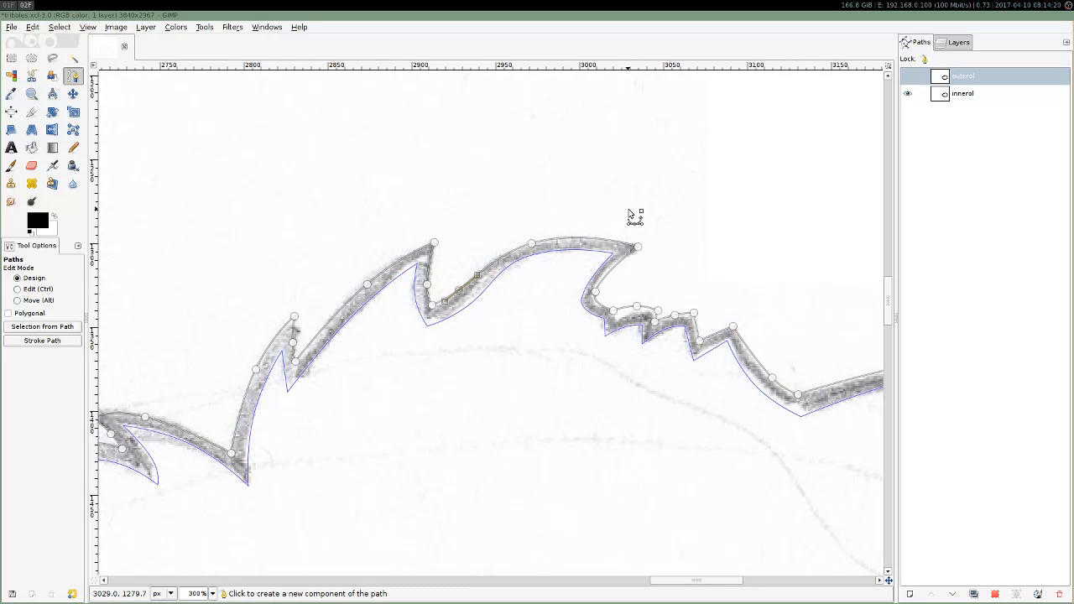
{"action": "scroll", "coordinate": [631, 217], "scroll_direction": "down", "scroll_amount": 3}
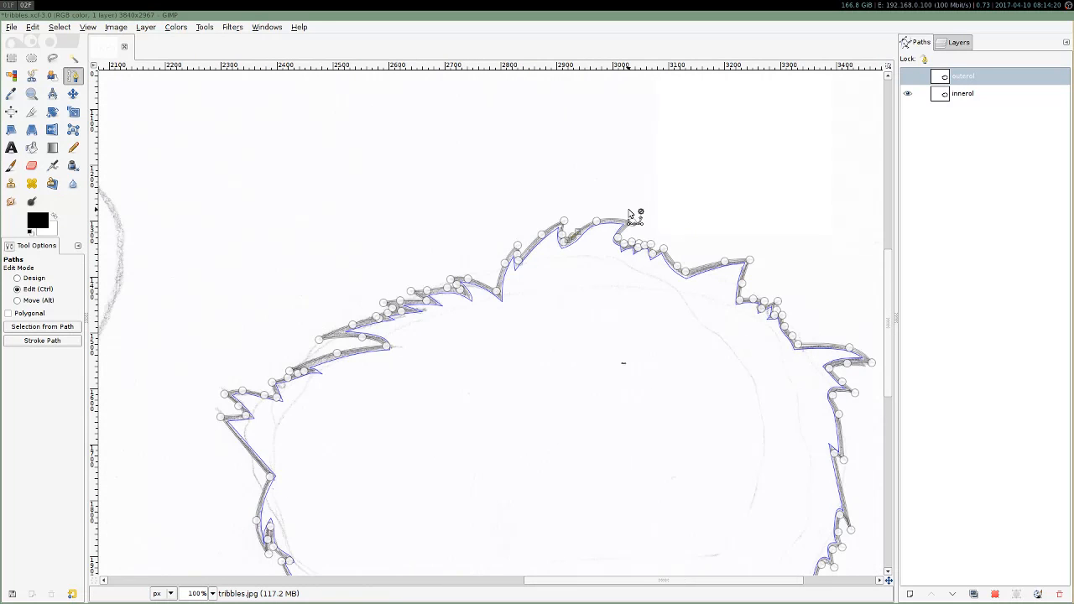
{"action": "left_click", "coordinate": [908, 96]}
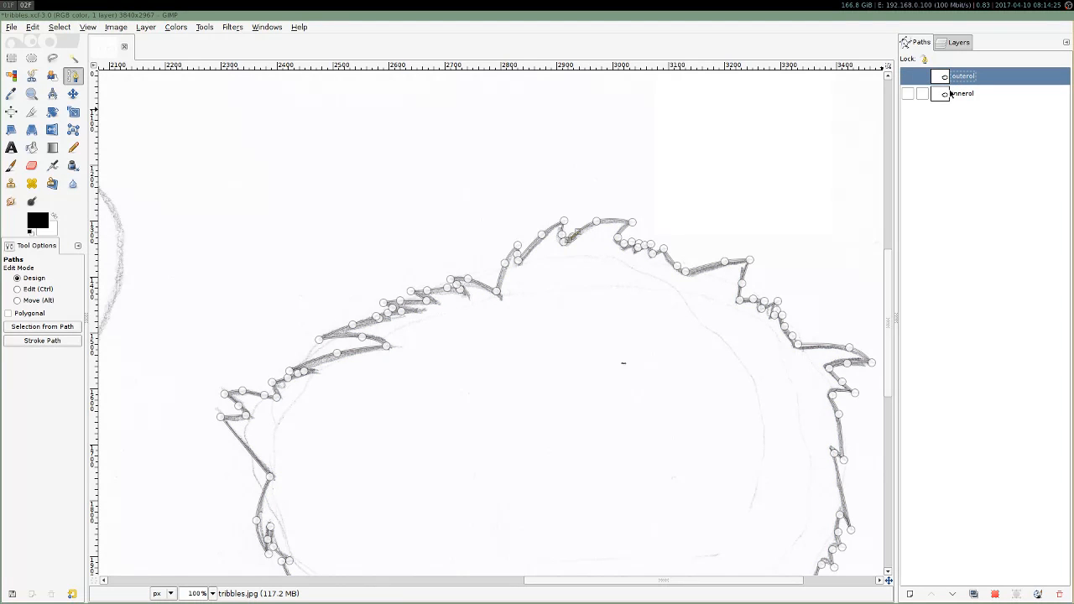
Add a transparent layer named "outline" above tribbles.jpg.
{"action": "left_click", "coordinate": [956, 43]}
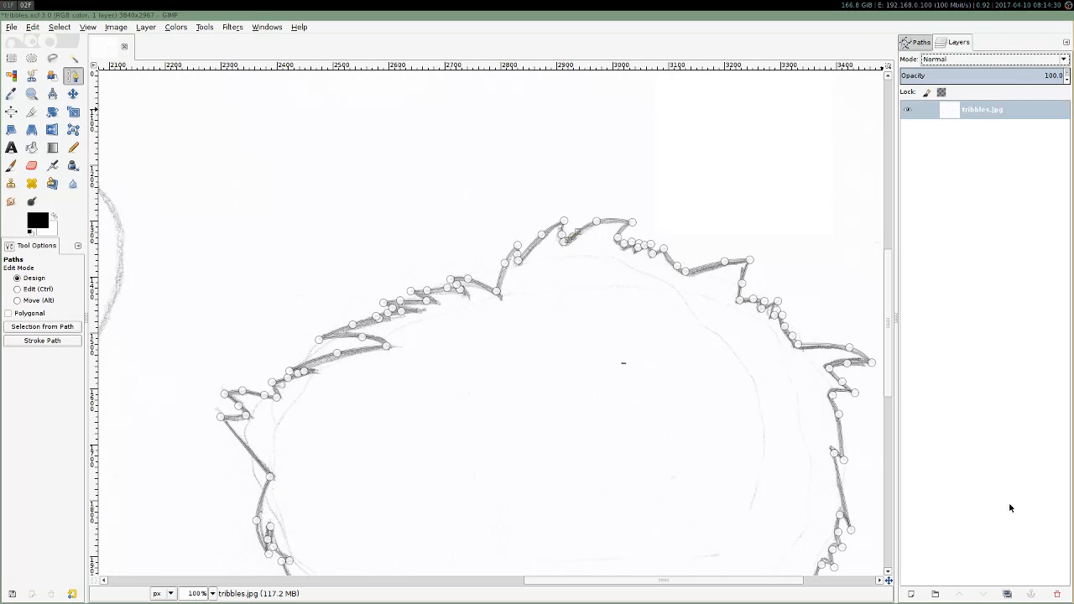
{"action": "left_click", "coordinate": [1007, 593]}
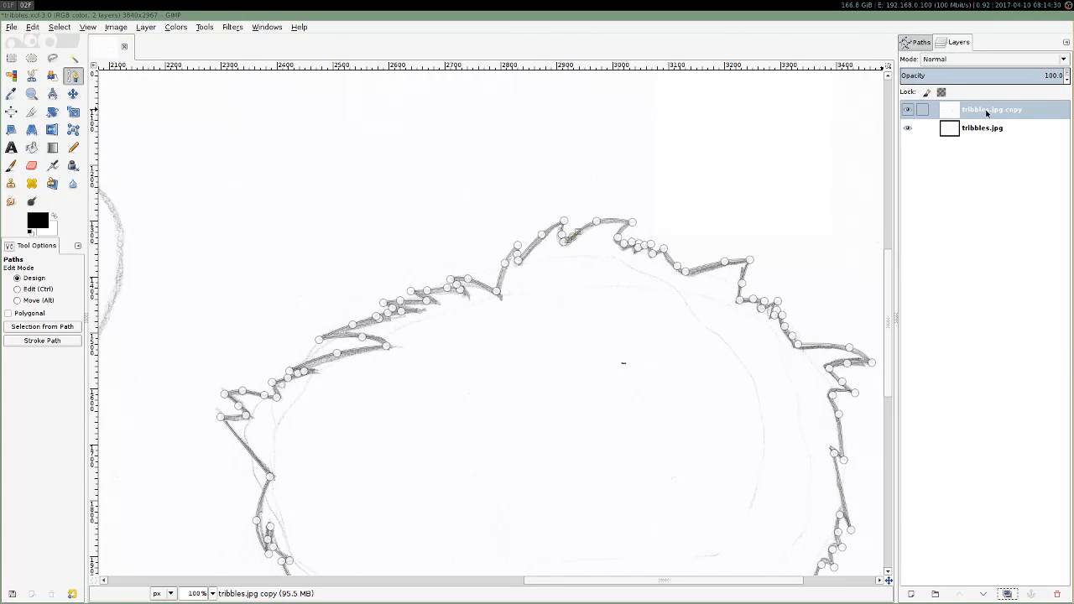
{"action": "key", "text": "ctrl+z"}
{"action": "left_click", "coordinate": [911, 594]}
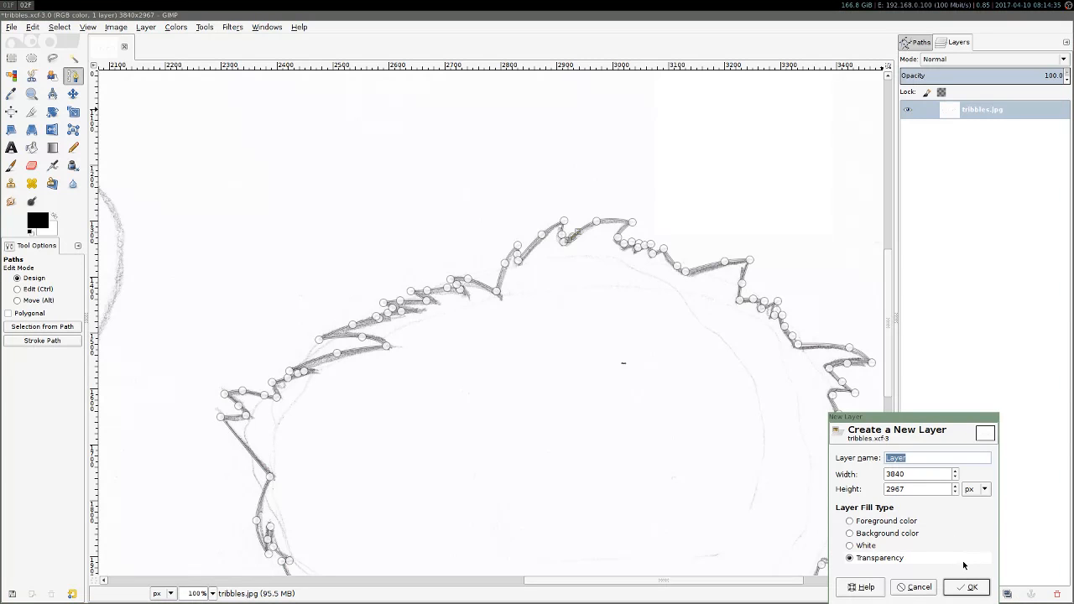
{"action": "type", "text": "outline"}
{"action": "key", "text": "Return"}
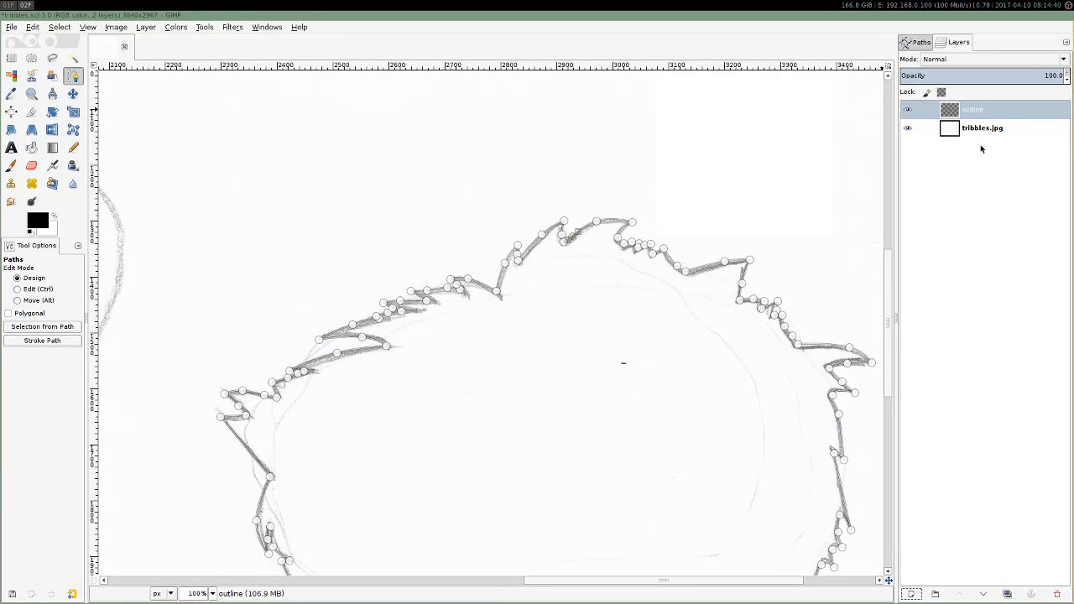
{"action": "left_click", "coordinate": [973, 110]}
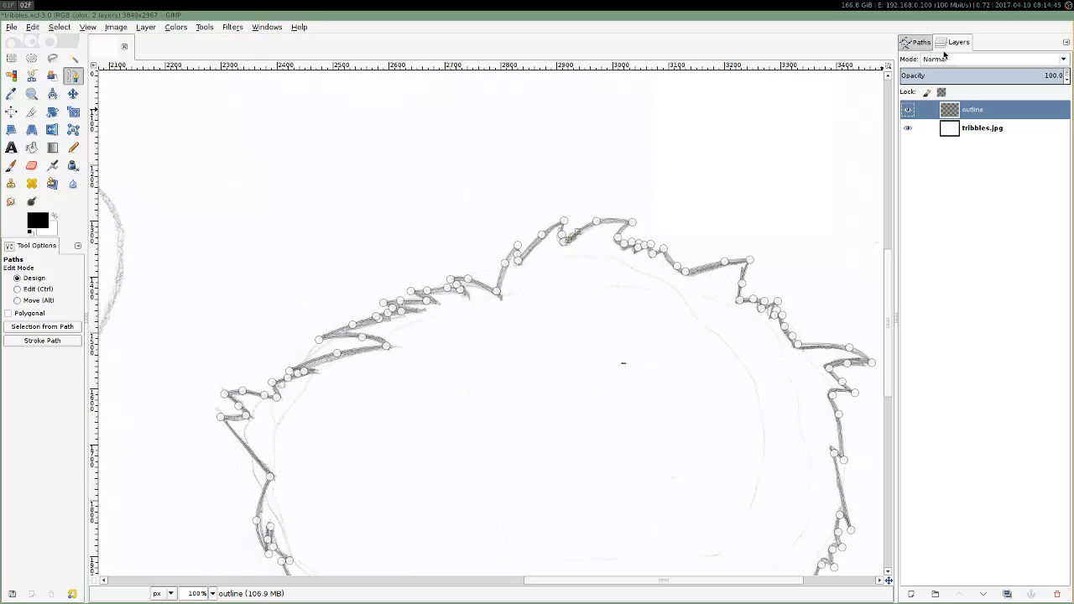
Create a selection from the outerol path, bucket-fill it with black on the outline layer, and deselect.
{"action": "left_click", "coordinate": [917, 44]}
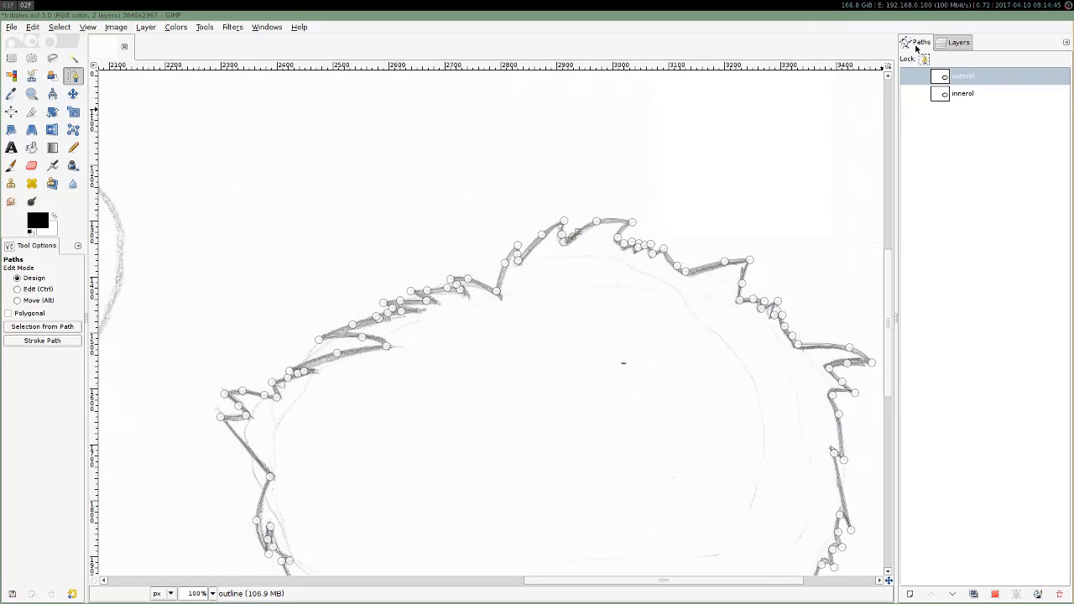
{"action": "left_click", "coordinate": [965, 78]}
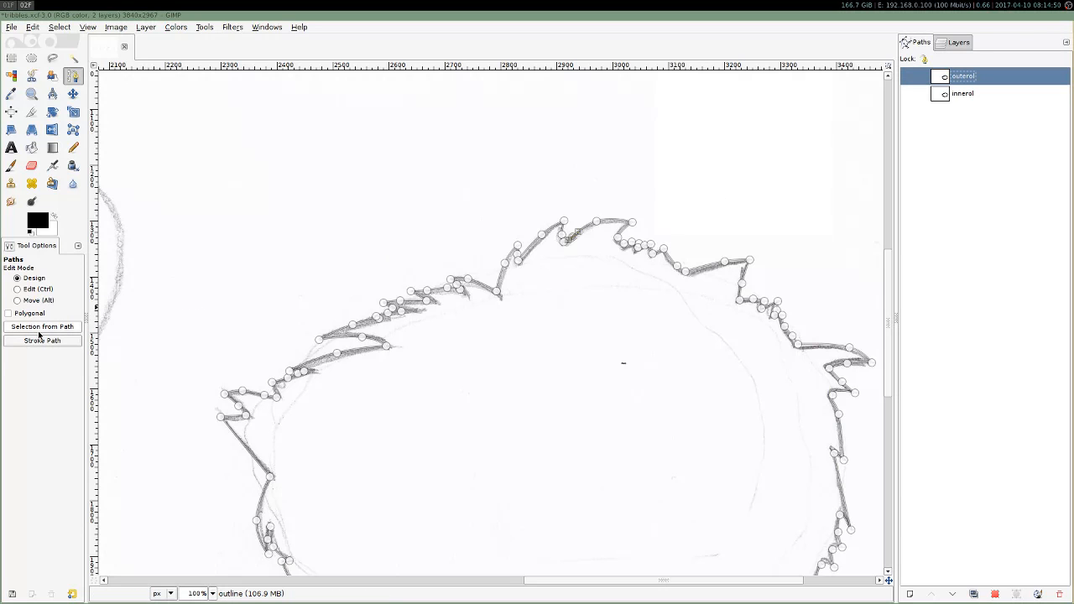
{"action": "left_click", "coordinate": [40, 328]}
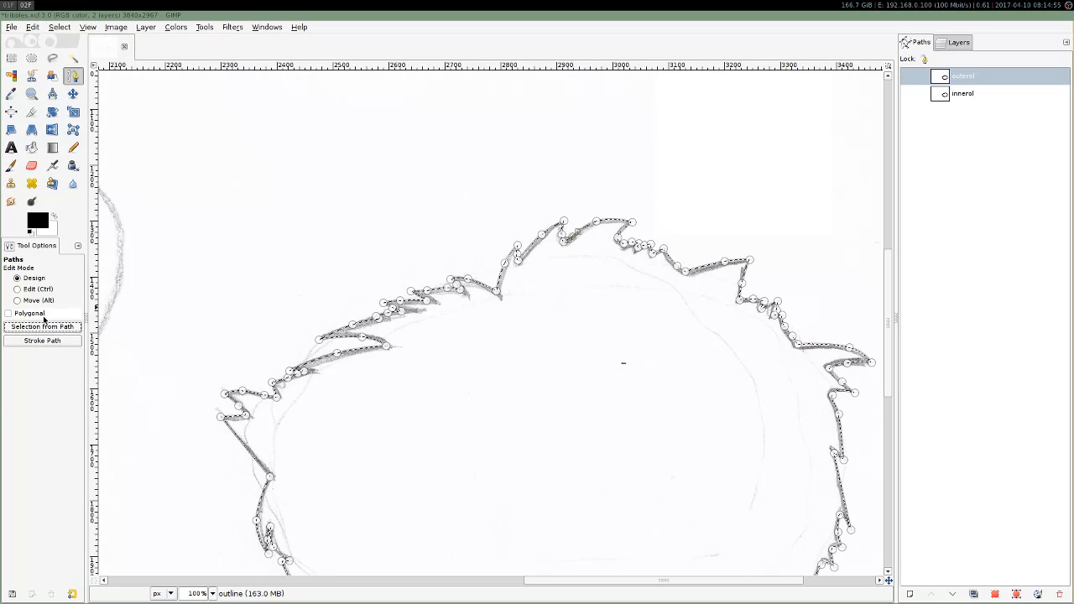
{"action": "left_click", "coordinate": [35, 151]}
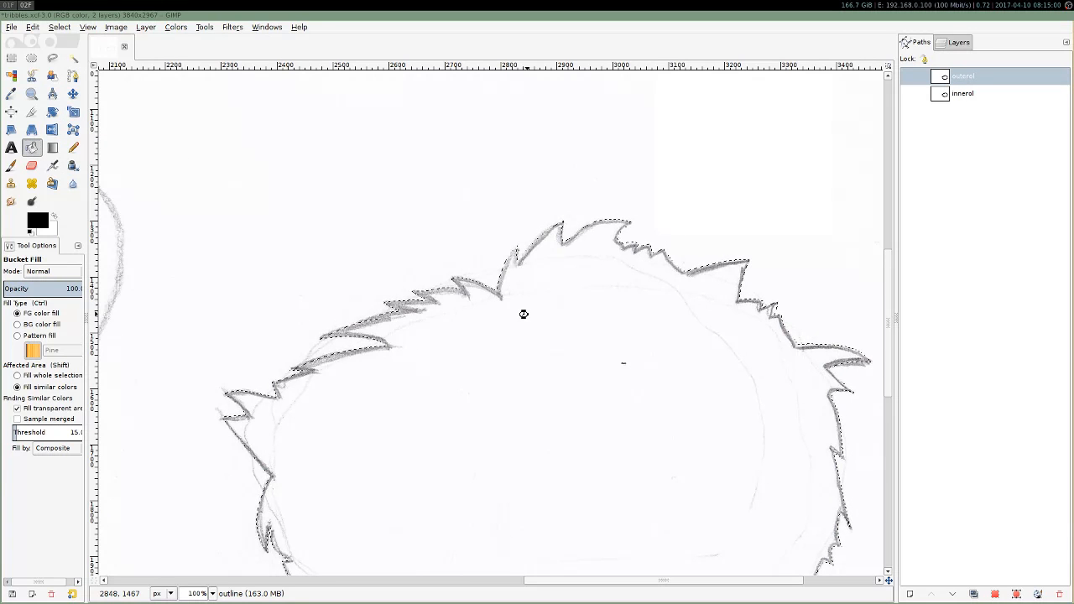
{"action": "left_click", "coordinate": [525, 312]}
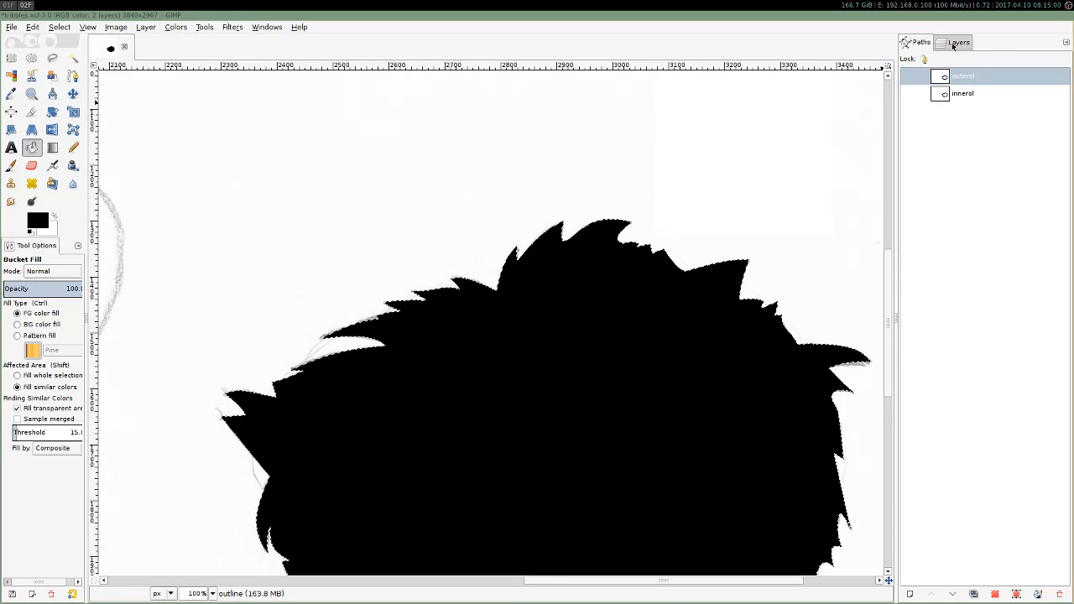
{"action": "key", "text": "ctrl+shift+a"}
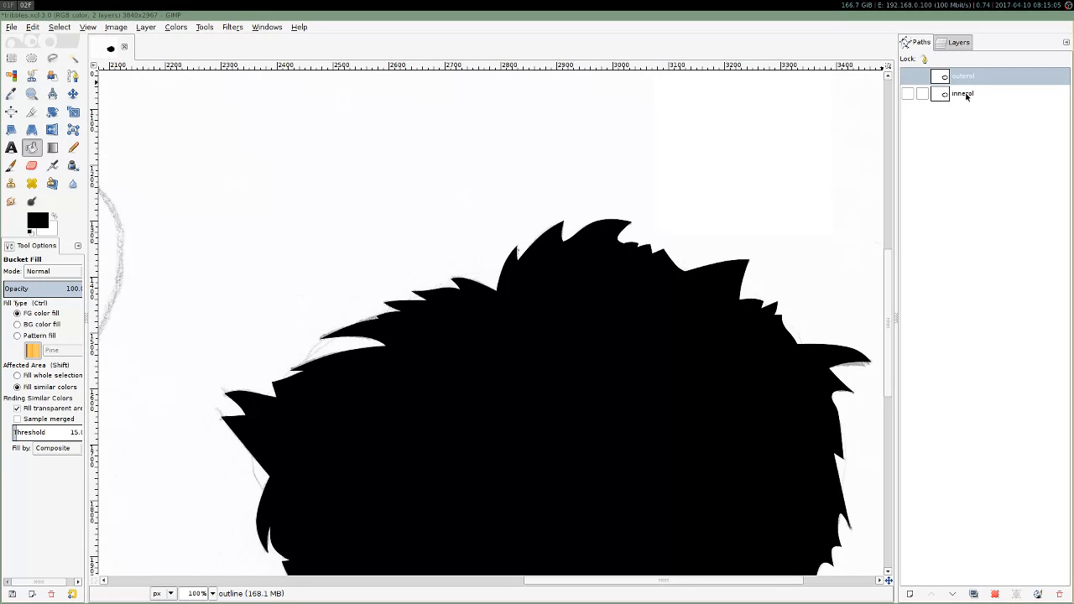
Create a selection from the innerol path and delete the black fill inside it, leaving only the outline band.
{"action": "double_click", "coordinate": [962, 94]}
{"action": "double_click", "coordinate": [943, 95]}
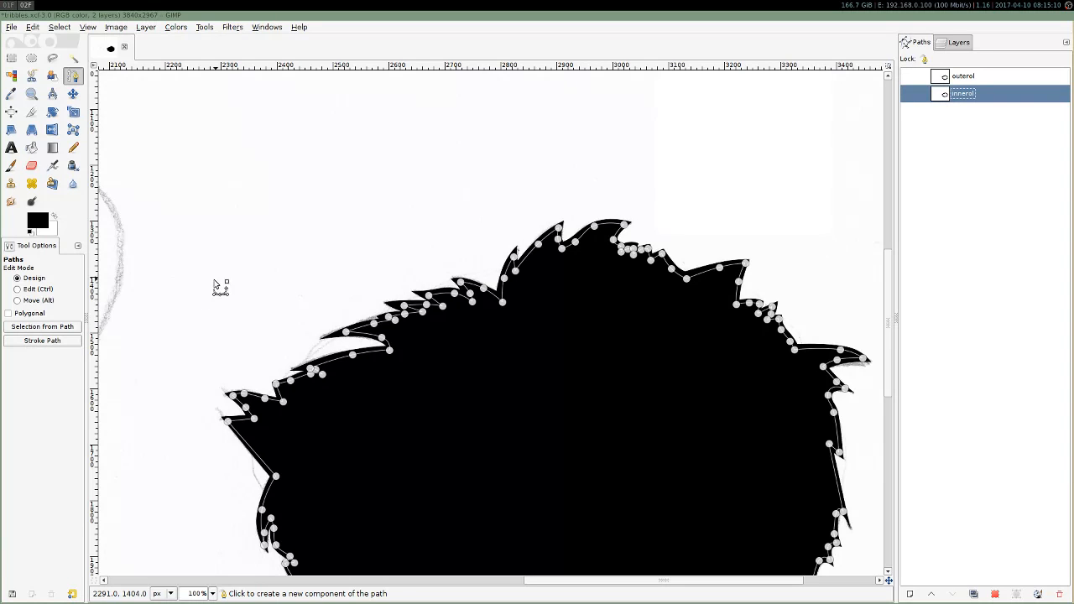
{"action": "left_click", "coordinate": [26, 328]}
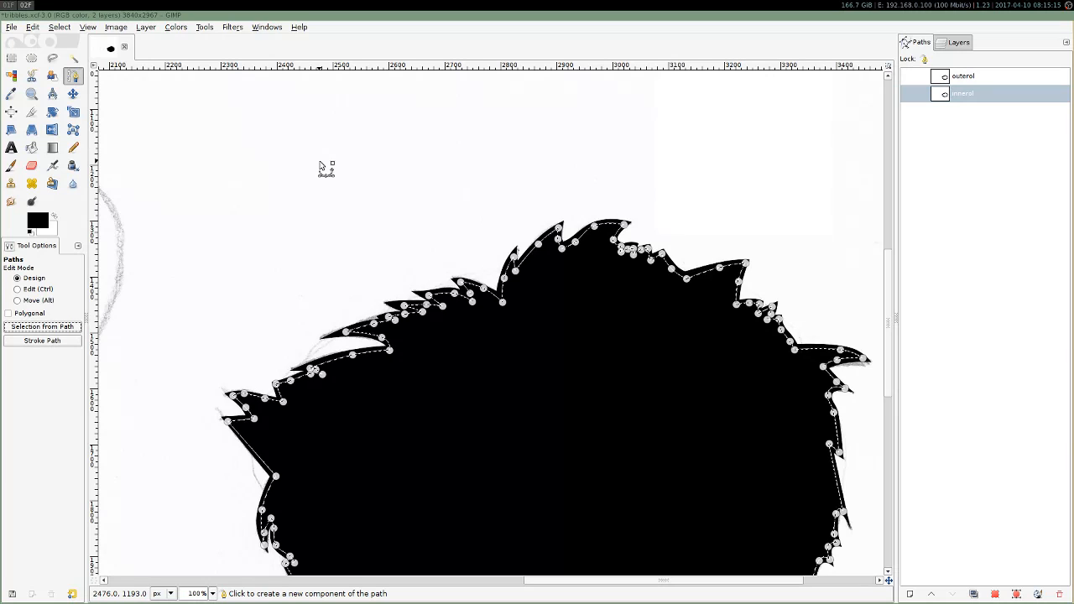
{"action": "key", "text": "Delete"}
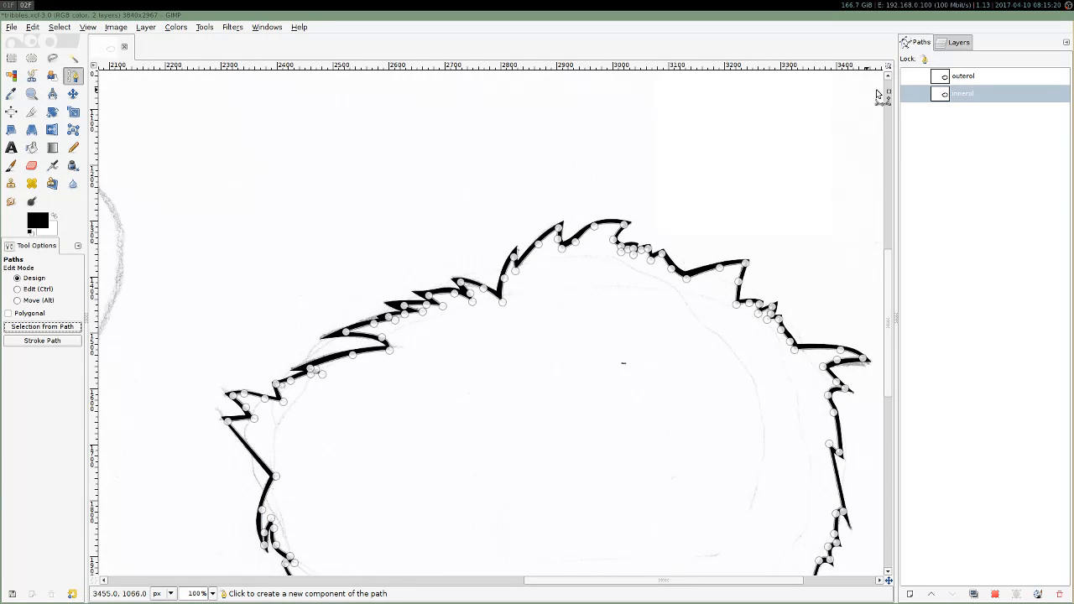
{"action": "left_click", "coordinate": [961, 81]}
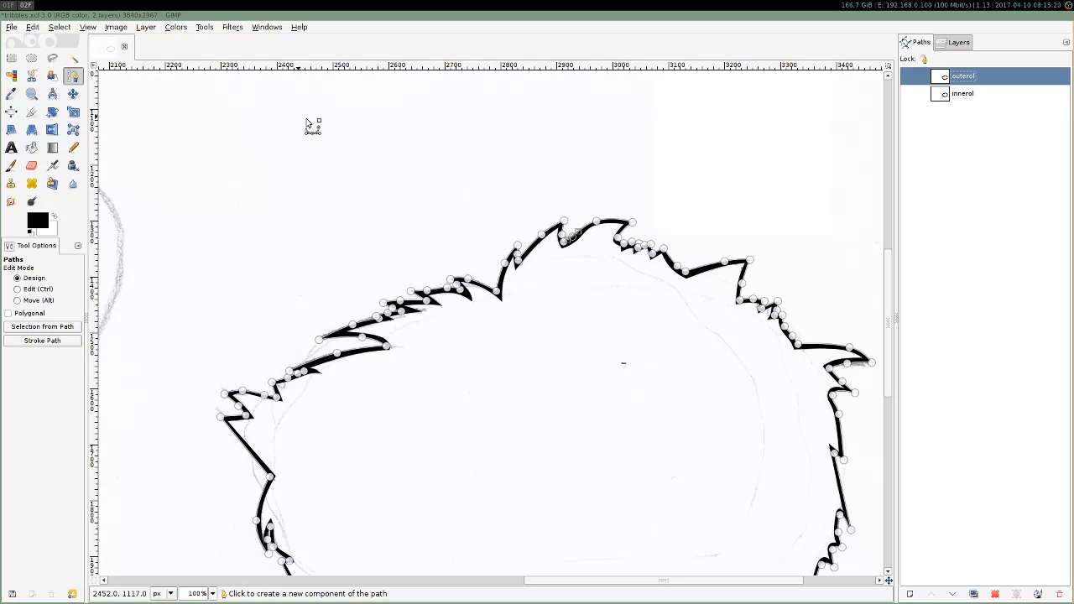
{"action": "left_click", "coordinate": [12, 56]}
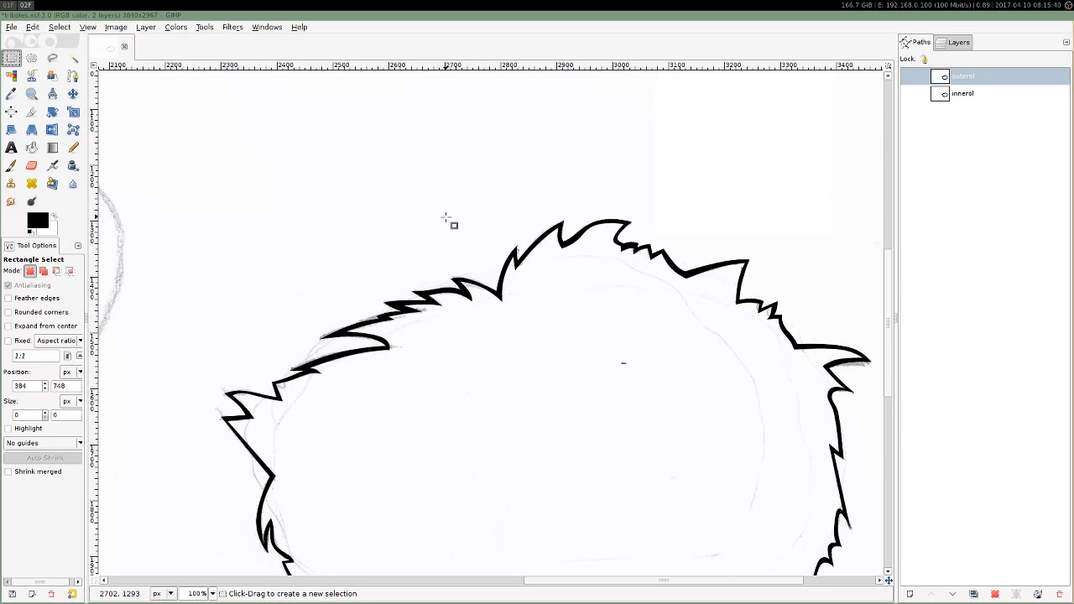
Fuzzy-select the area inside the black outline on the outline layer and grow the selection by 3 px.
{"action": "scroll", "coordinate": [449, 223], "scroll_direction": "down", "scroll_amount": 3}
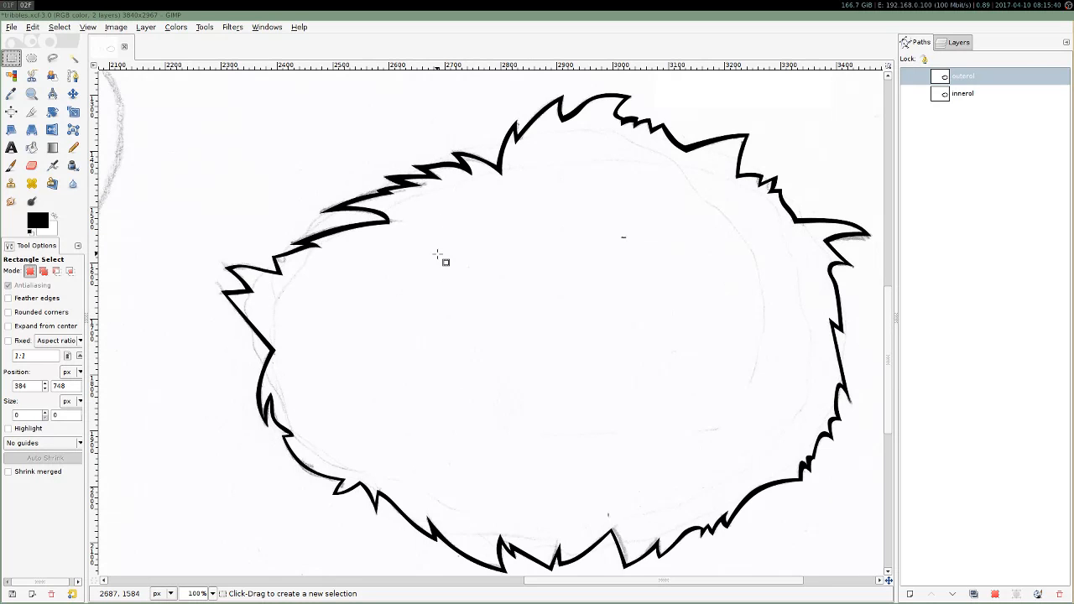
{"action": "scroll", "coordinate": [445, 264], "scroll_direction": "down", "scroll_amount": 2}
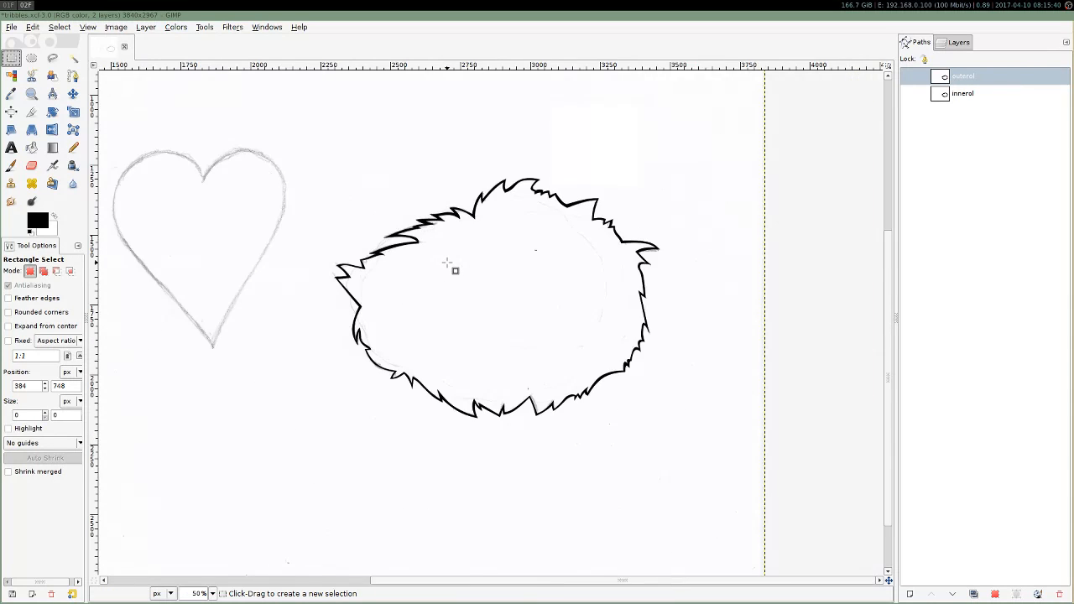
{"action": "left_click_drag", "start_coordinate": [712, 580], "coordinate": [665, 591]}
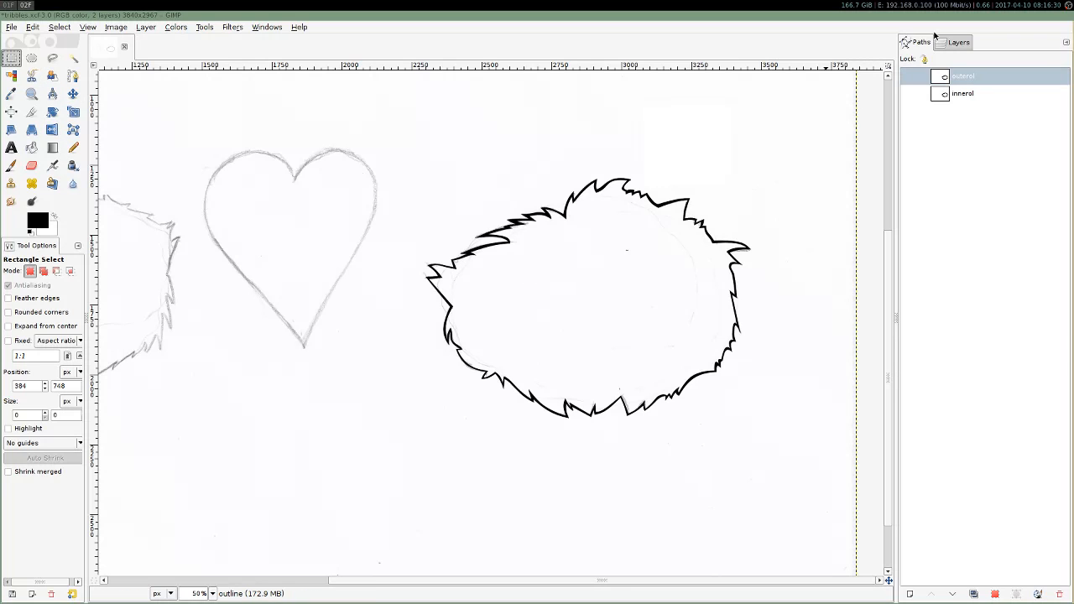
{"action": "left_click", "coordinate": [957, 41]}
{"action": "left_click", "coordinate": [987, 115]}
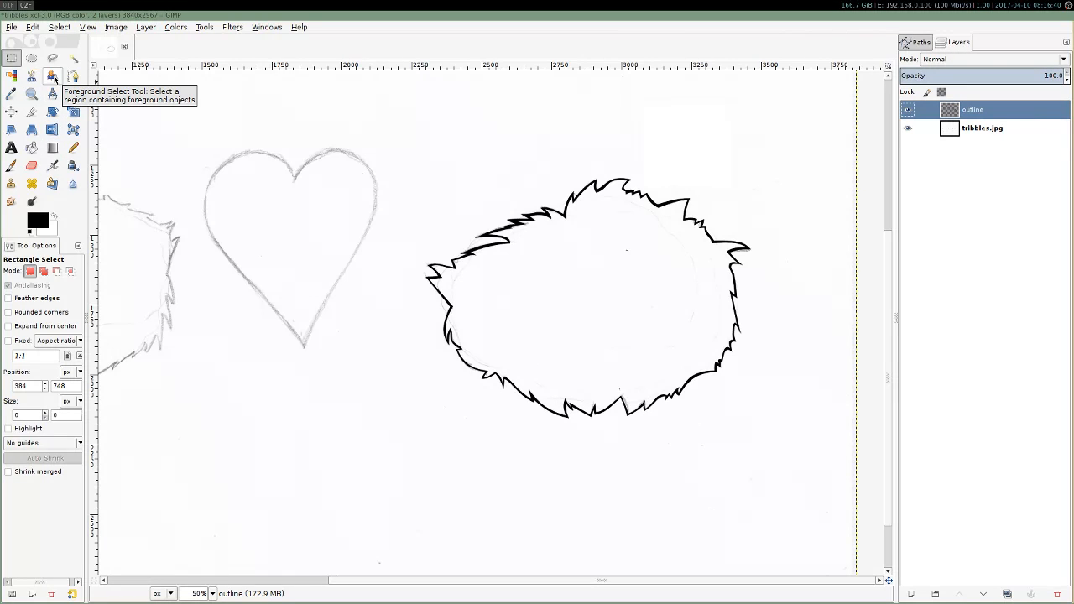
{"action": "left_click", "coordinate": [72, 60]}
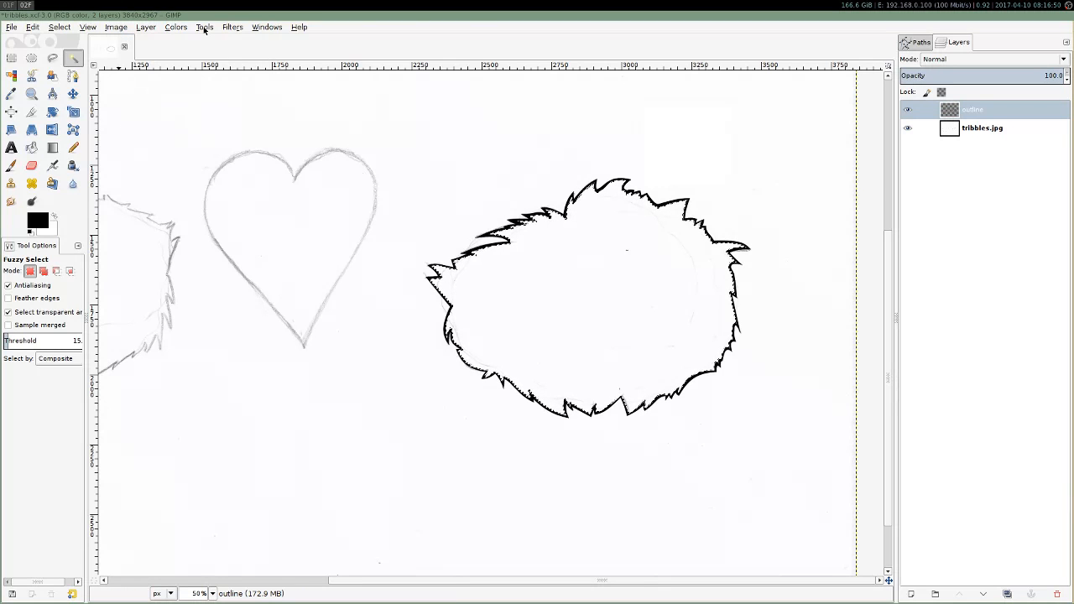
{"action": "left_click", "coordinate": [59, 26]}
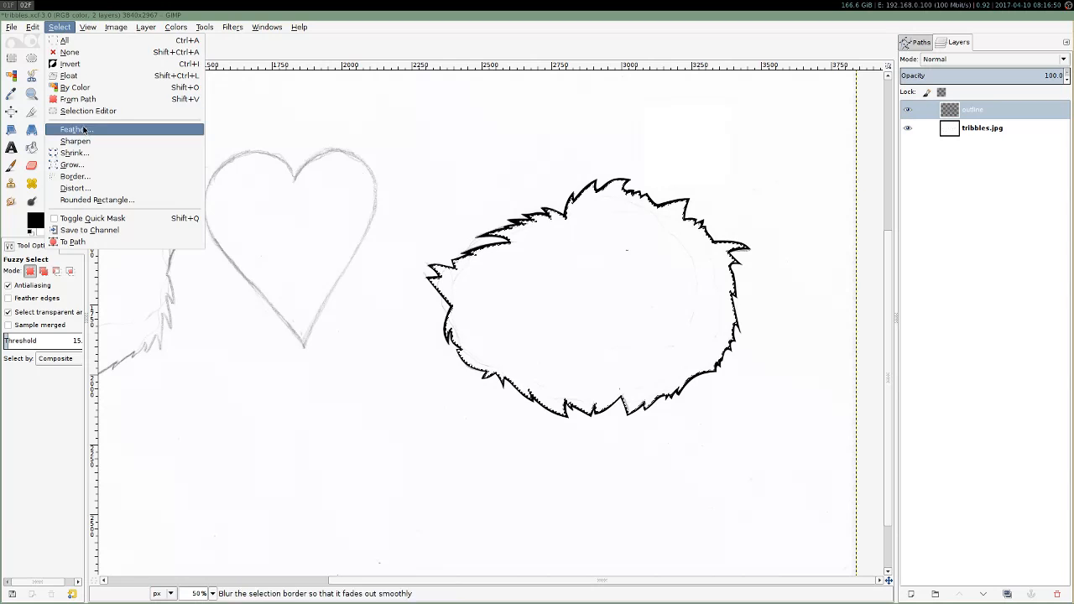
{"action": "left_click", "coordinate": [87, 165]}
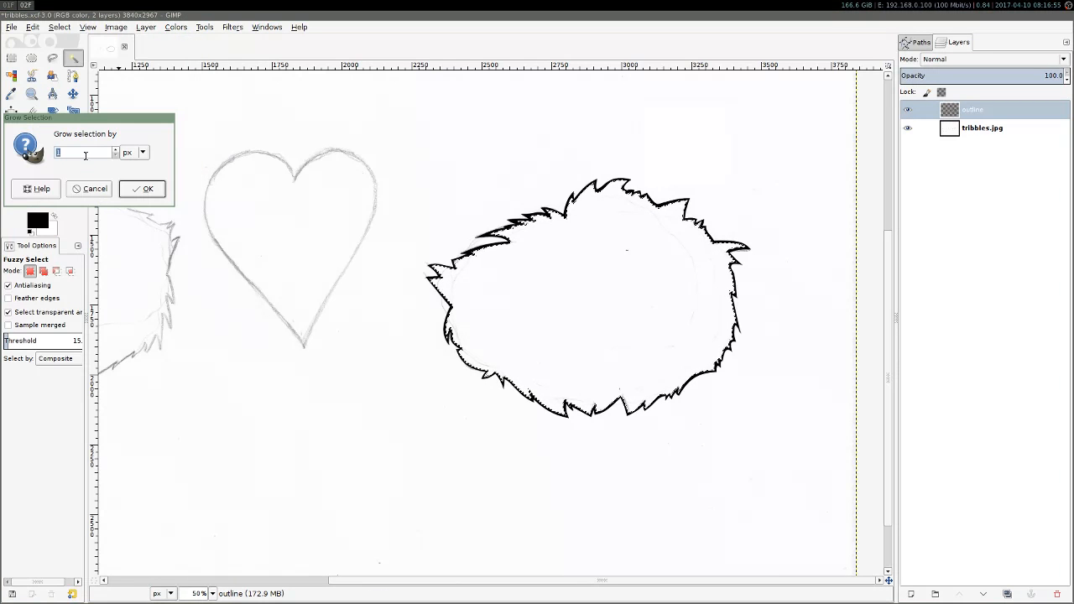
{"action": "type", "text": "4"}
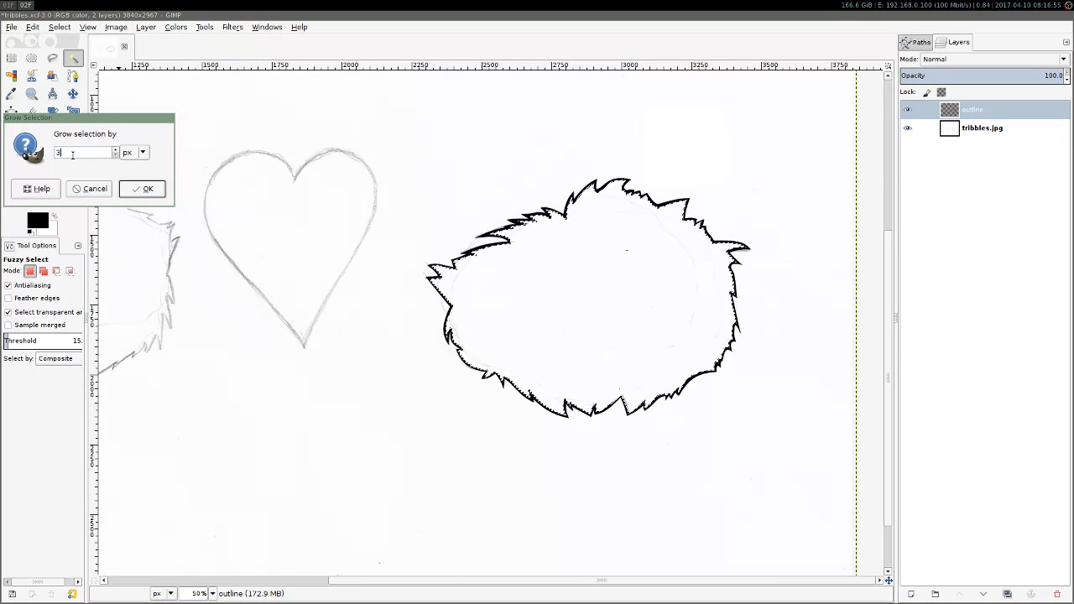
{"action": "left_click", "coordinate": [141, 188]}
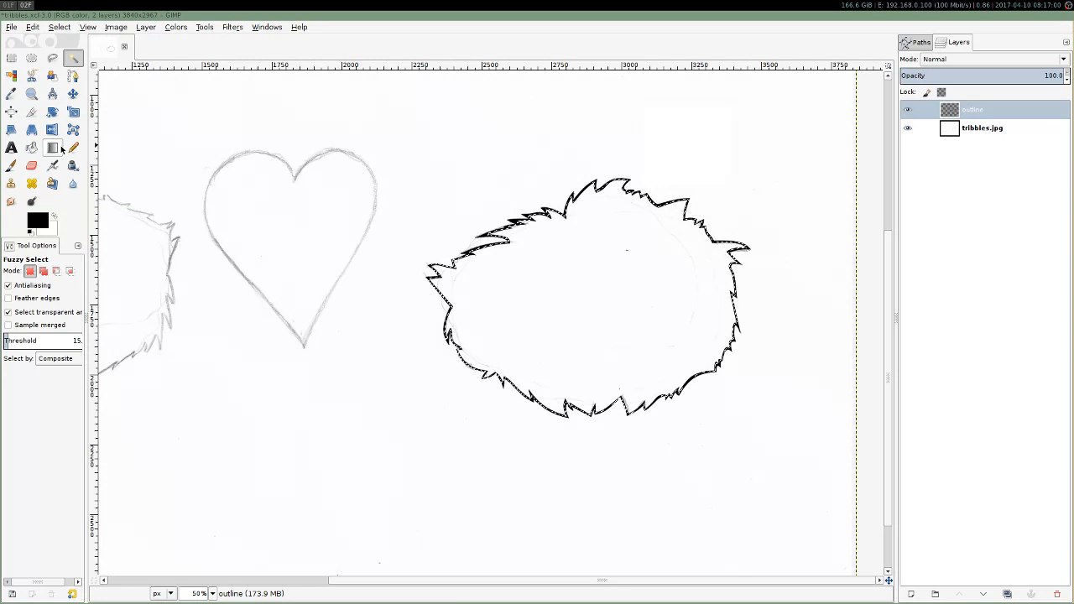
Switch to Bucket Fill and set the foreground colour to a medium brown with hue 32.
{"action": "left_click", "coordinate": [32, 148]}
{"action": "left_click", "coordinate": [37, 219]}
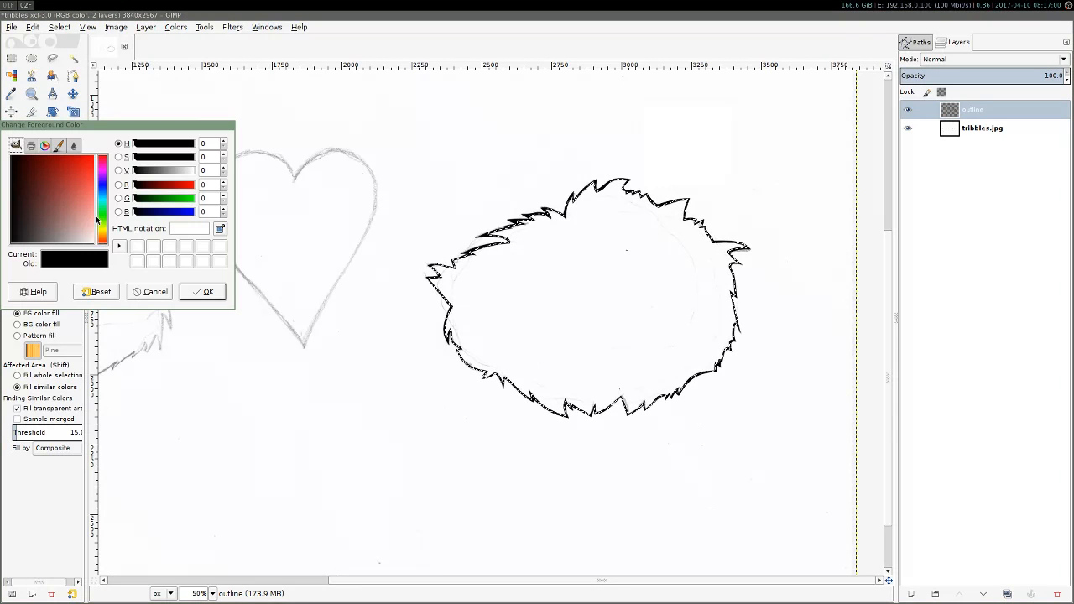
{"action": "left_click", "coordinate": [102, 237]}
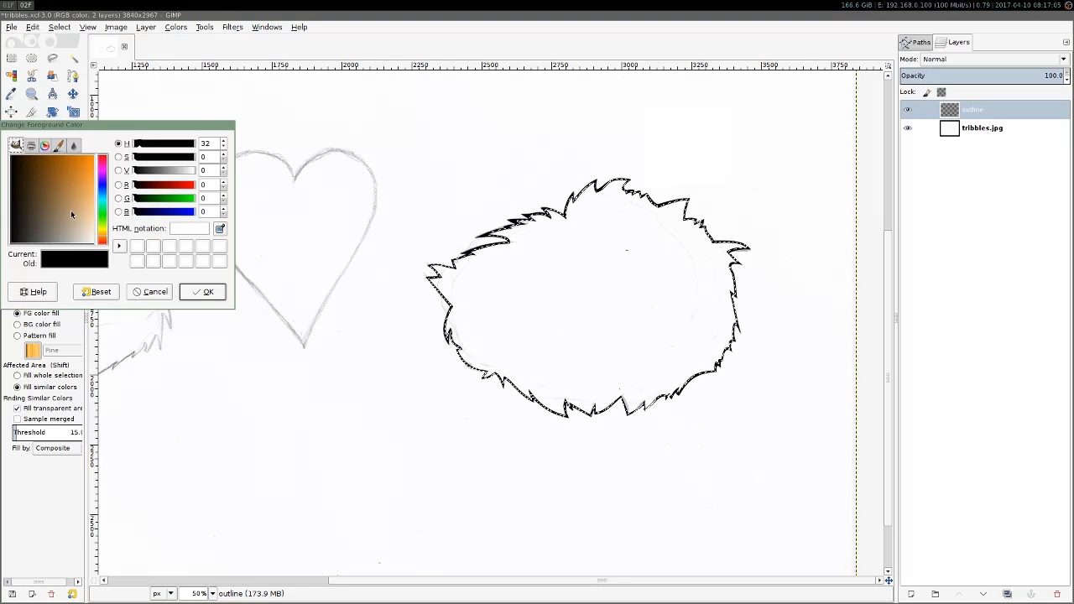
{"action": "left_click", "coordinate": [56, 199]}
{"action": "left_click", "coordinate": [205, 292]}
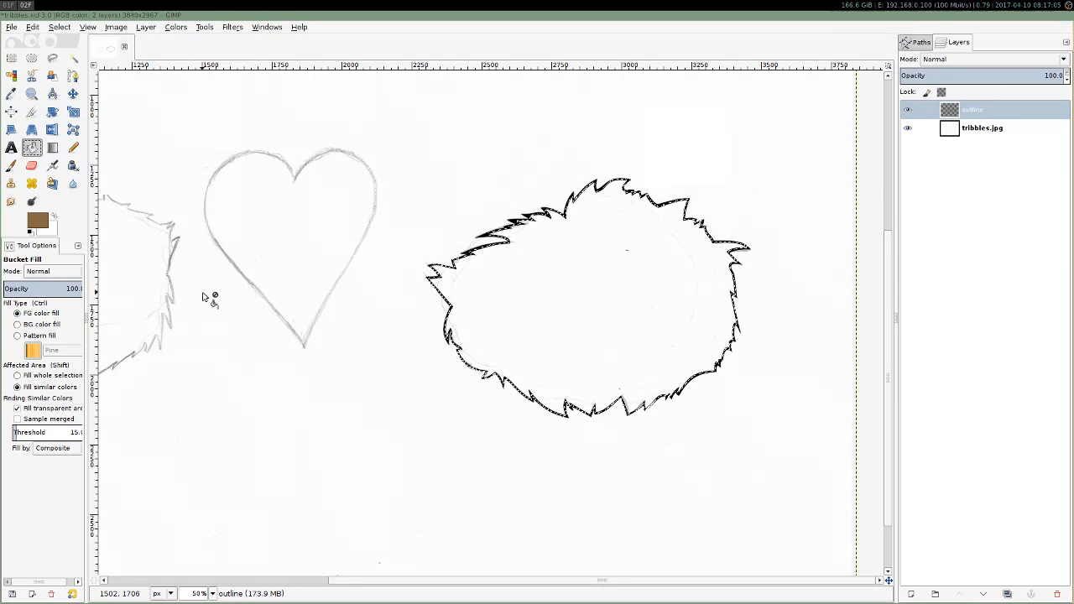
Try filling the grown selection with brown on the outline layer and deselecting it, and undo both.
{"action": "left_click", "coordinate": [524, 279]}
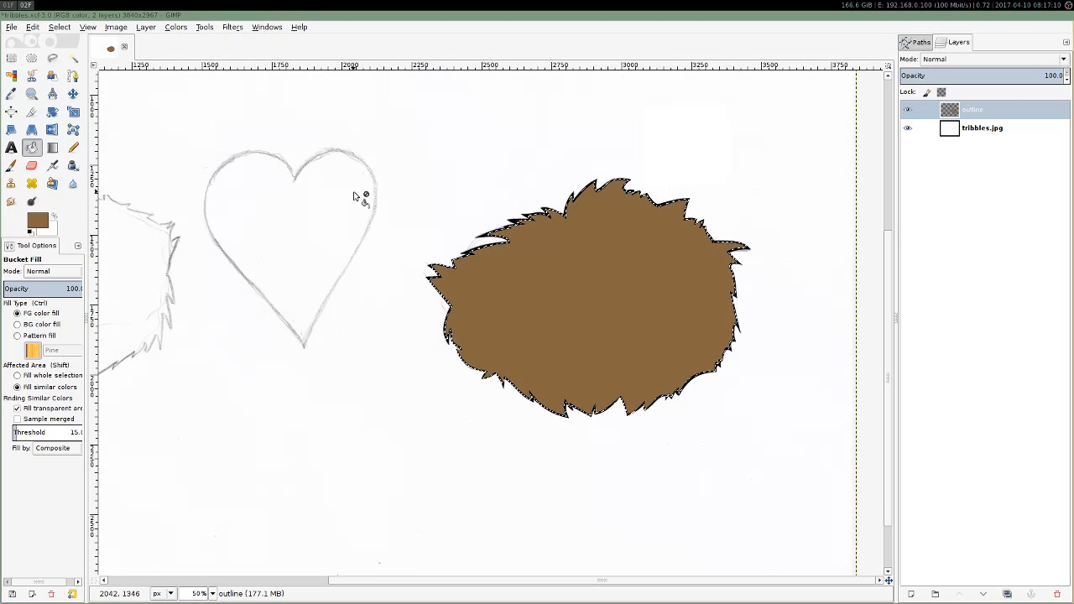
{"action": "key", "text": "ctrl+shift+a"}
{"action": "scroll", "coordinate": [500, 243], "scroll_direction": "up", "scroll_amount": 3}
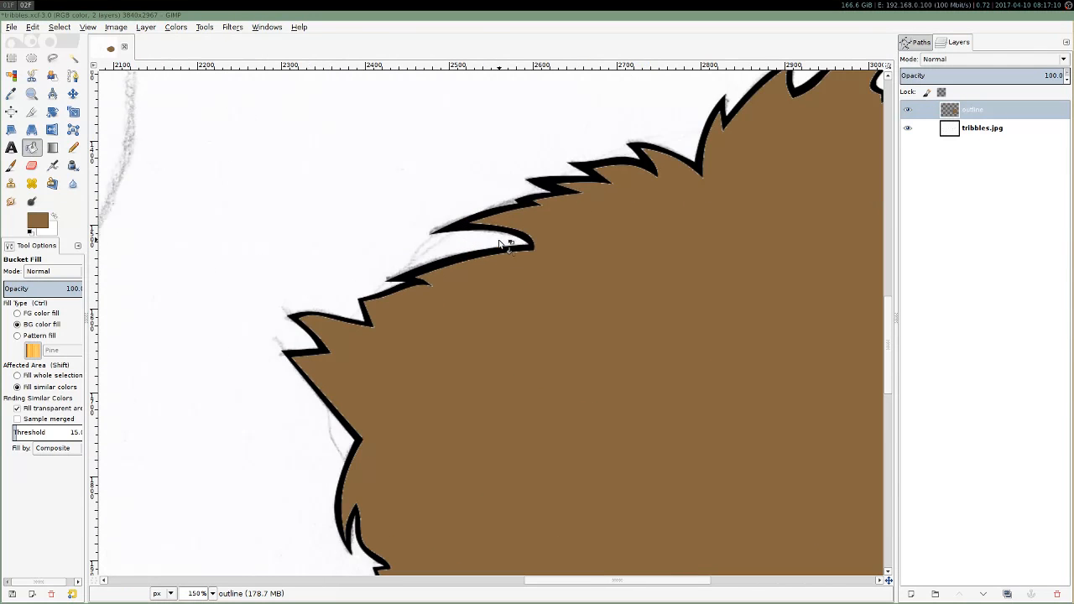
{"action": "key", "text": "ctrl+z"}
{"action": "key", "text": "ctrl+z"}
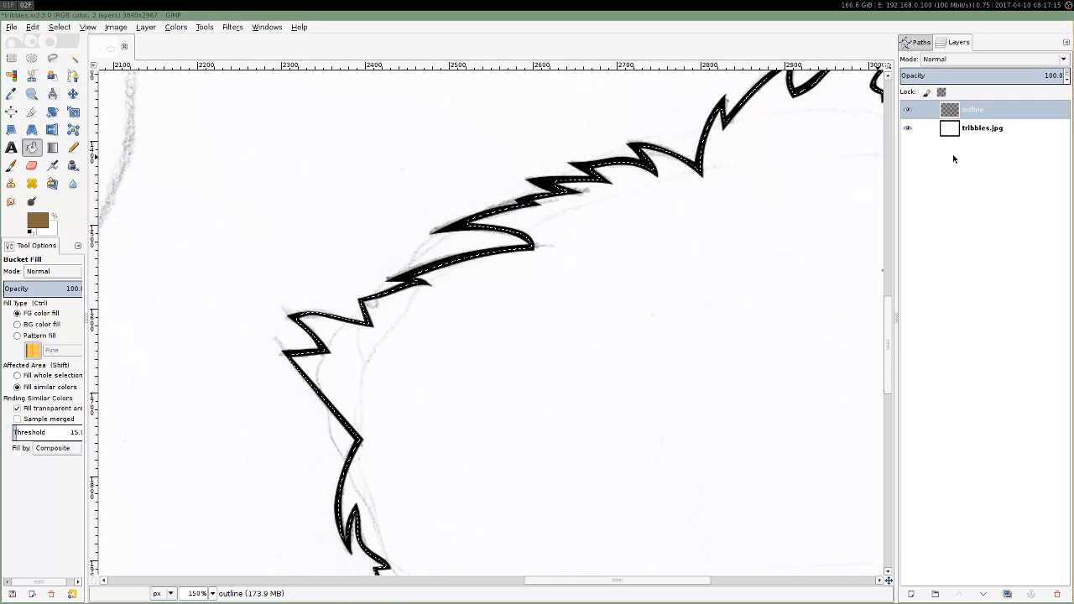
Create a transparent layer named "fill" and place it directly below the outline layer.
{"action": "left_click", "coordinate": [910, 594]}
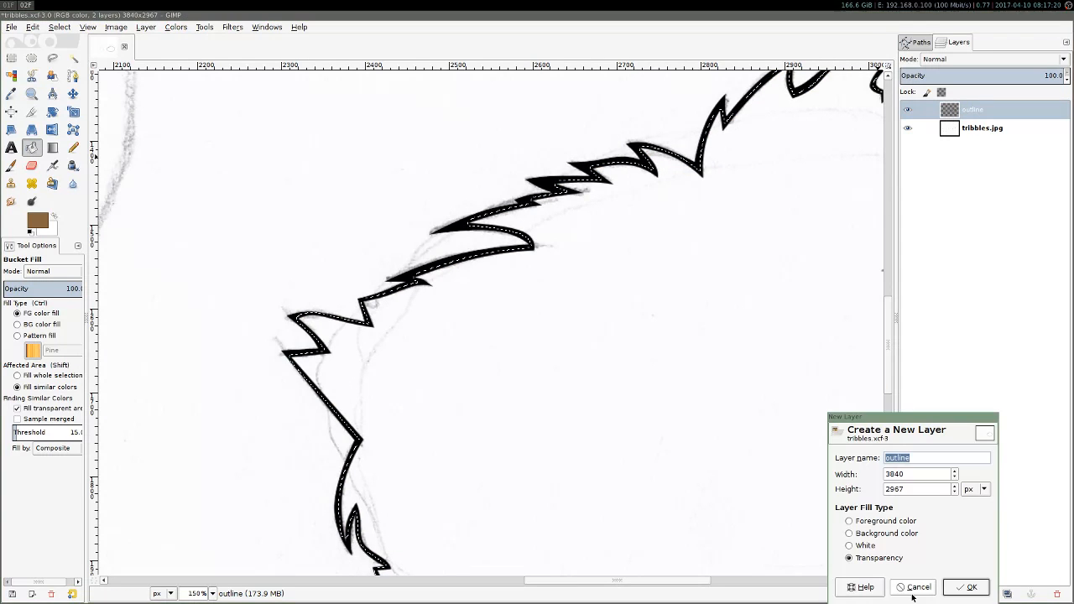
{"action": "type", "text": "fill"}
{"action": "key", "text": "Return"}
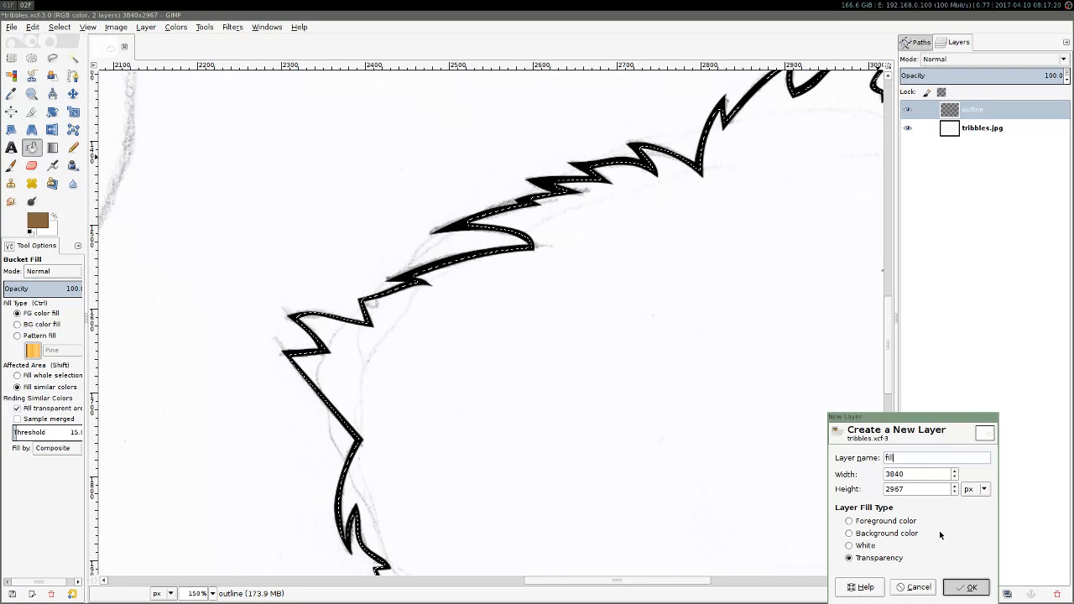
{"action": "left_click_drag", "start_coordinate": [968, 108], "coordinate": [971, 137]}
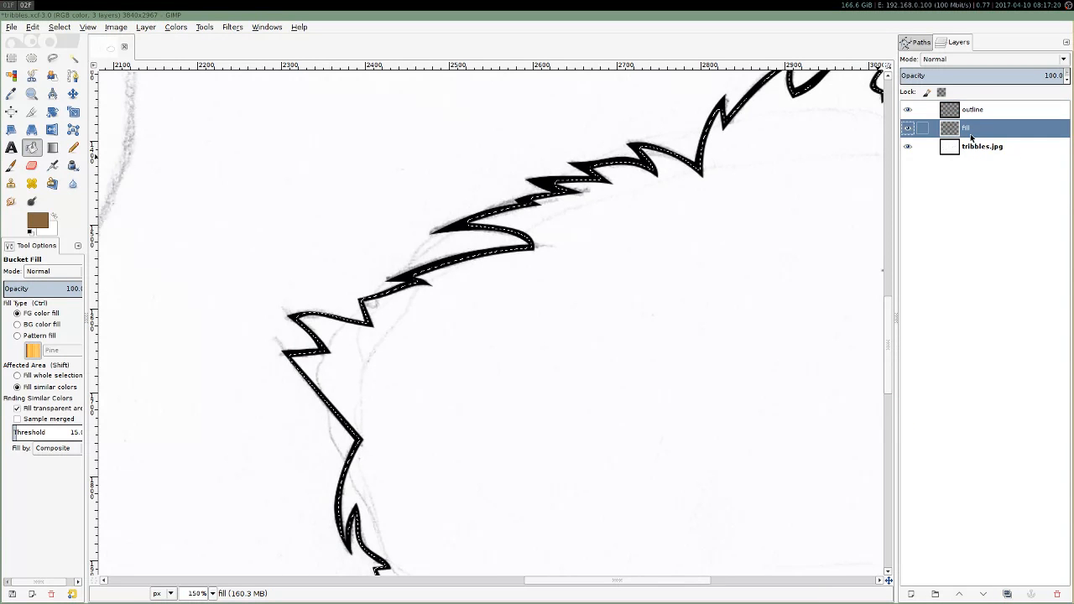
Fill the grown selection inside the tribble's outline with brown on the fill layer, and deselect it.
{"action": "left_click", "coordinate": [551, 320]}
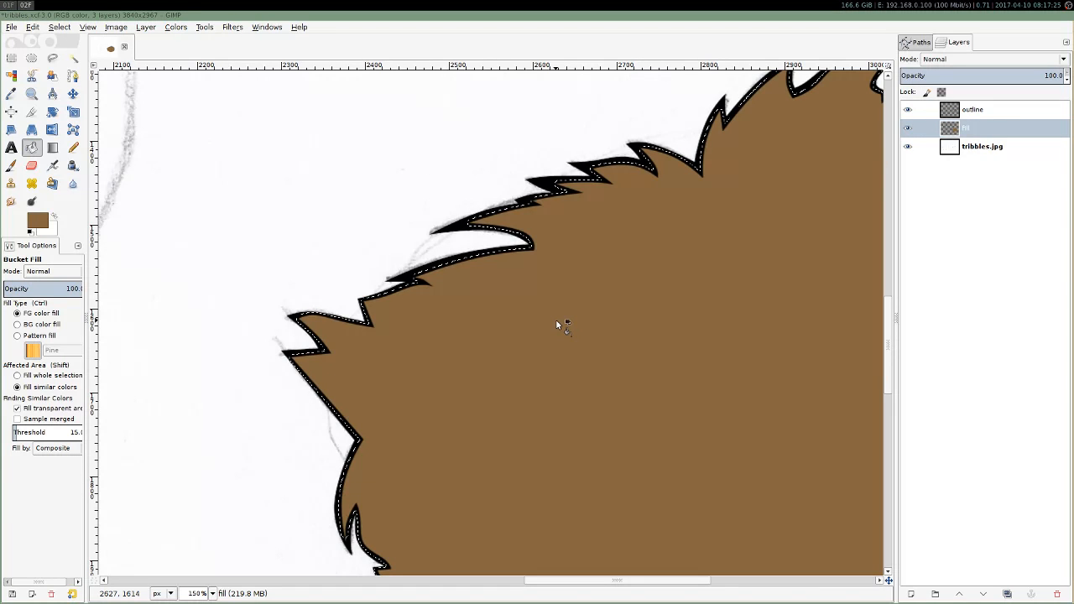
{"action": "key", "text": "ctrl+shift+a"}
{"action": "scroll", "coordinate": [554, 304], "scroll_direction": "down", "scroll_amount": 1}
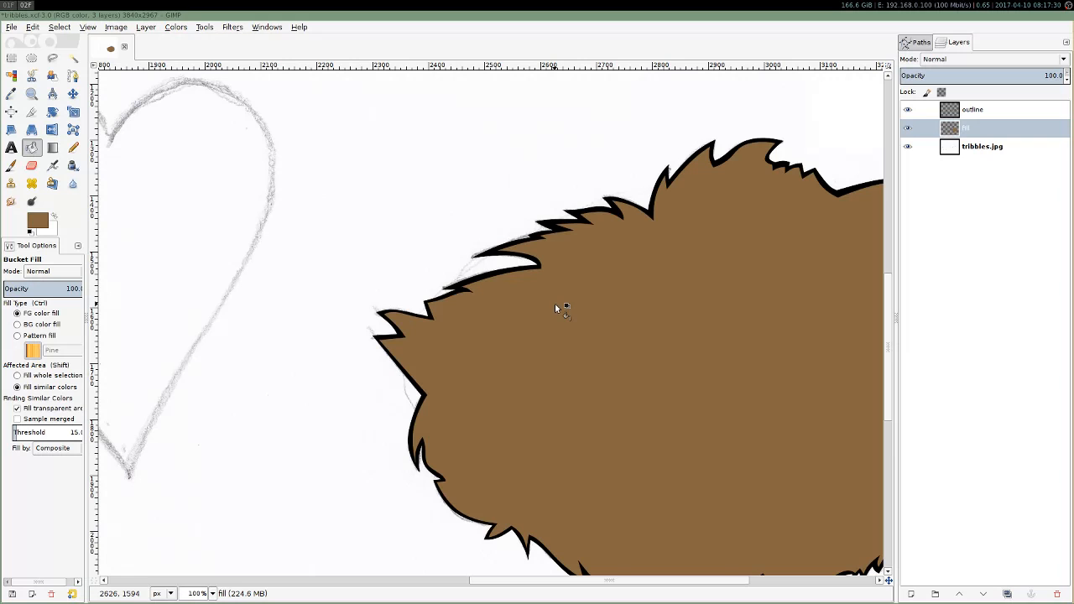
{"action": "scroll", "coordinate": [552, 316], "scroll_direction": "down", "scroll_amount": 3}
{"action": "left_click_drag", "start_coordinate": [525, 582], "coordinate": [585, 575]}
{"action": "scroll", "coordinate": [586, 537], "scroll_direction": "up", "scroll_amount": 1}
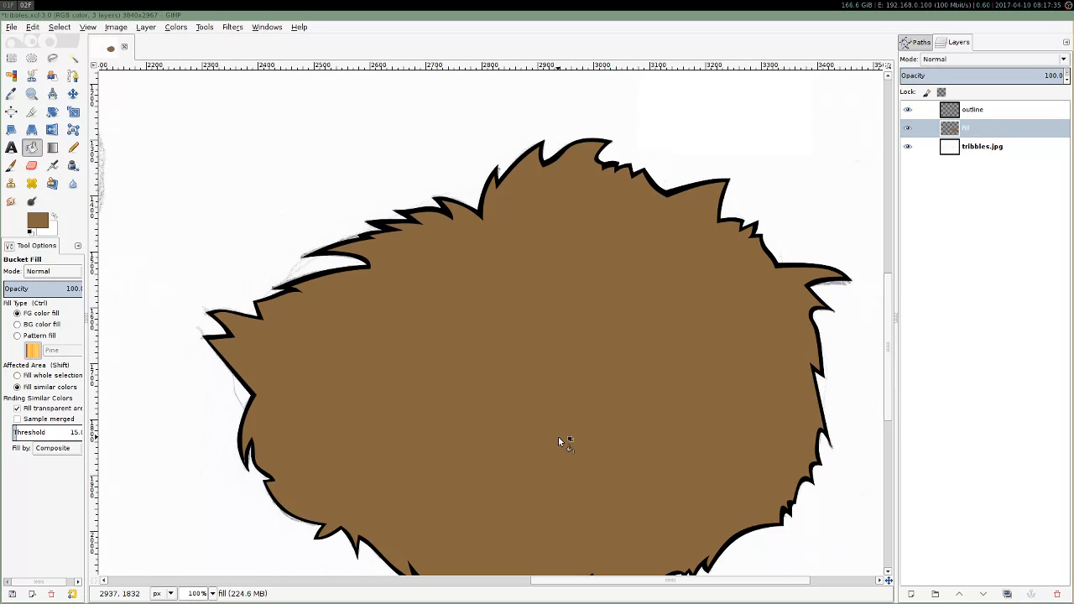
{"action": "scroll", "coordinate": [558, 436], "scroll_direction": "down", "scroll_amount": 3}
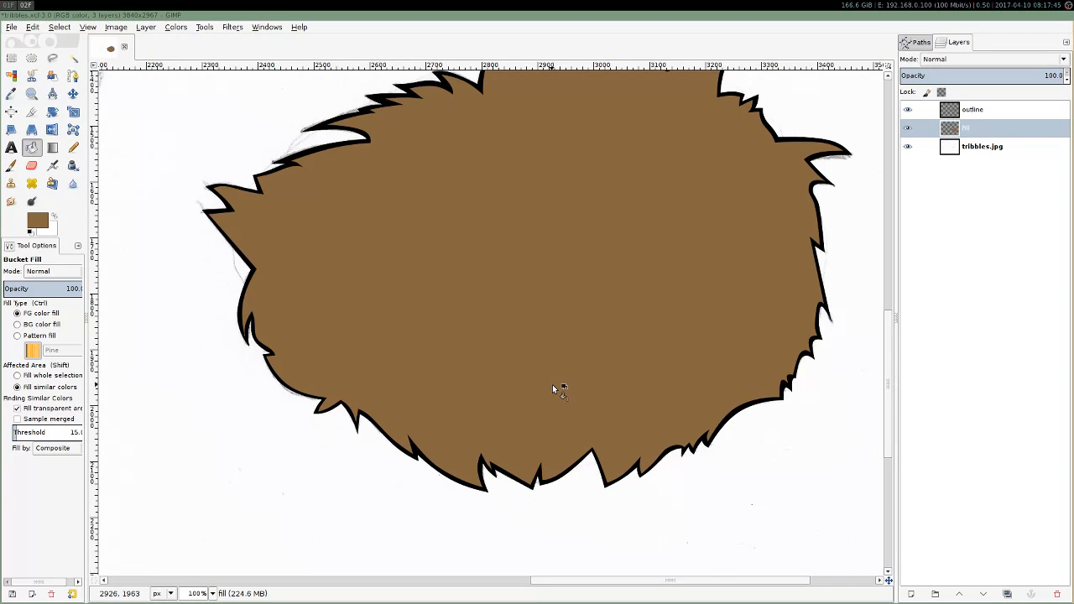
{"action": "scroll", "coordinate": [552, 384], "scroll_direction": "up", "scroll_amount": 3}
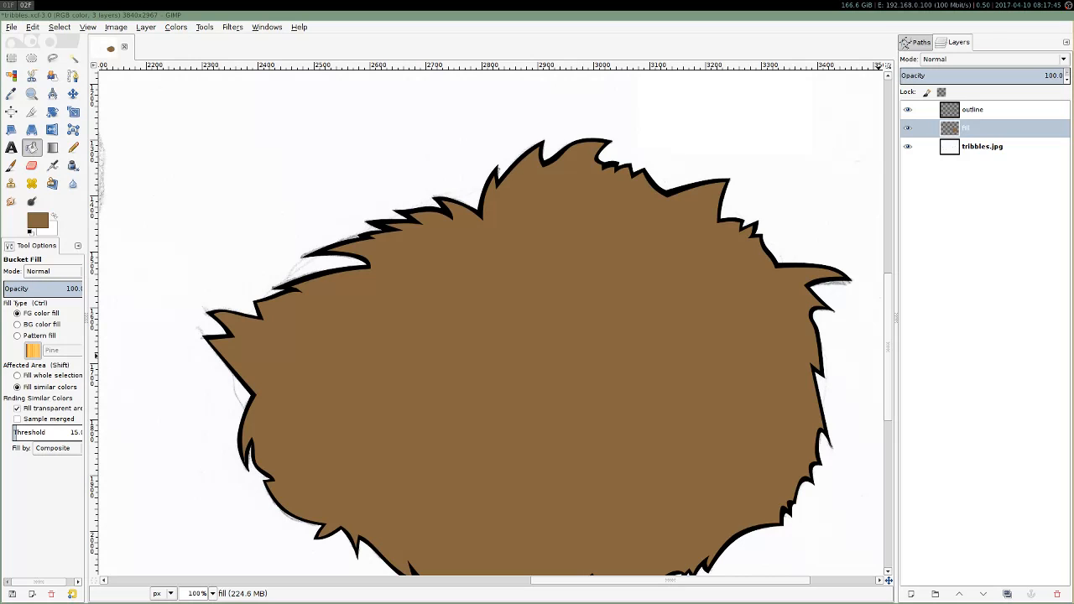